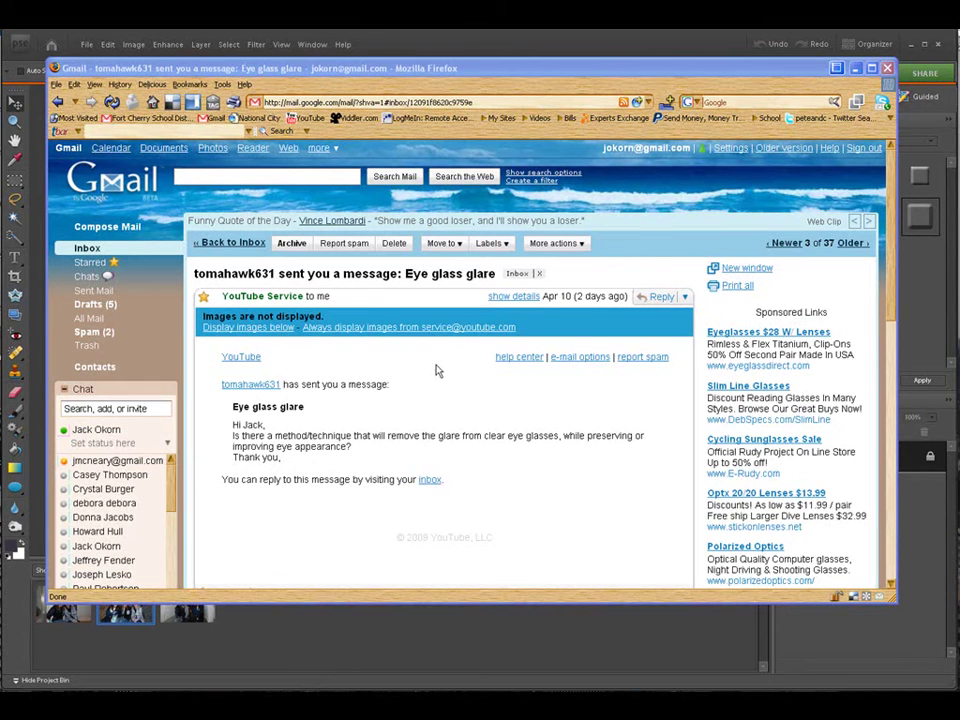
- Put the e-mail window away and zoom in on the glasses of the girl wearing them in CarnegieMuseum_0002.JPG
click(855, 68)
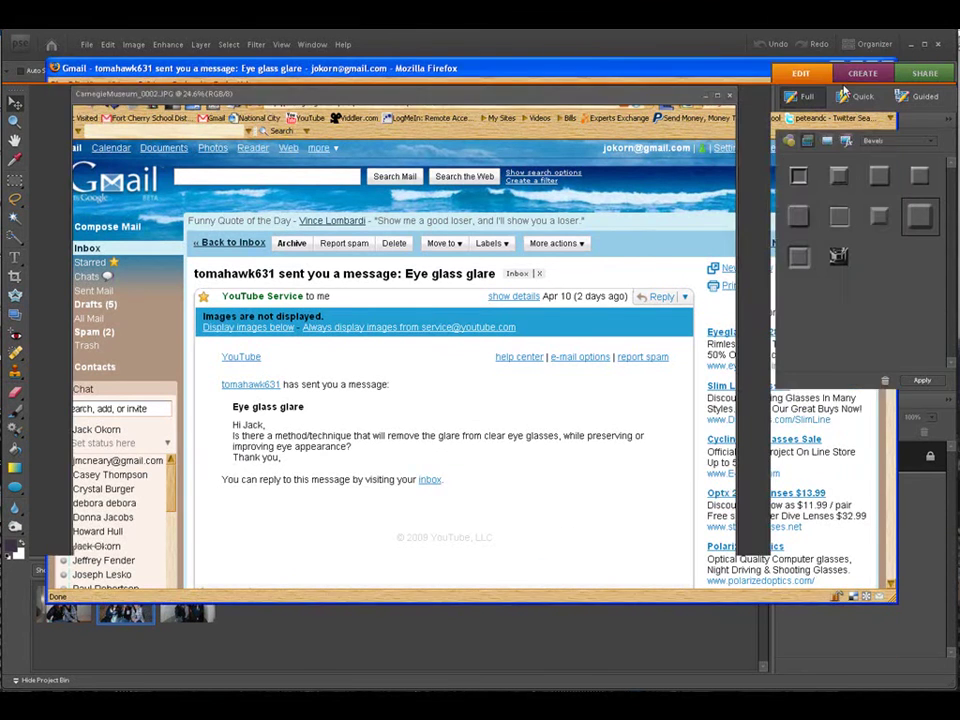
drag(472, 101, 484, 103)
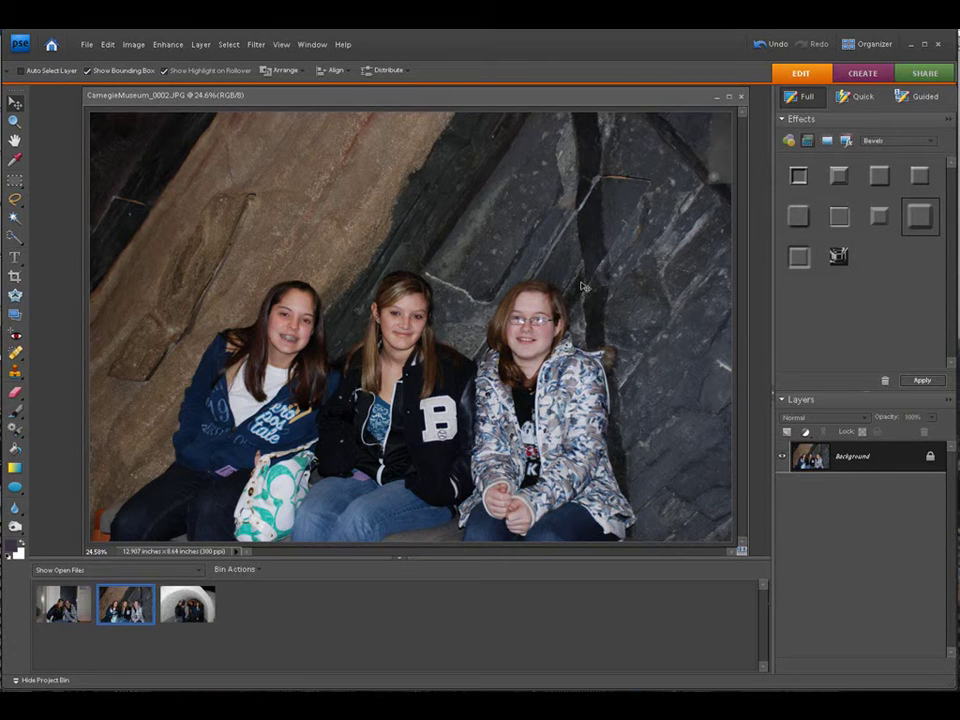
click(13, 121)
drag(354, 268, 561, 348)
drag(260, 224, 576, 380)
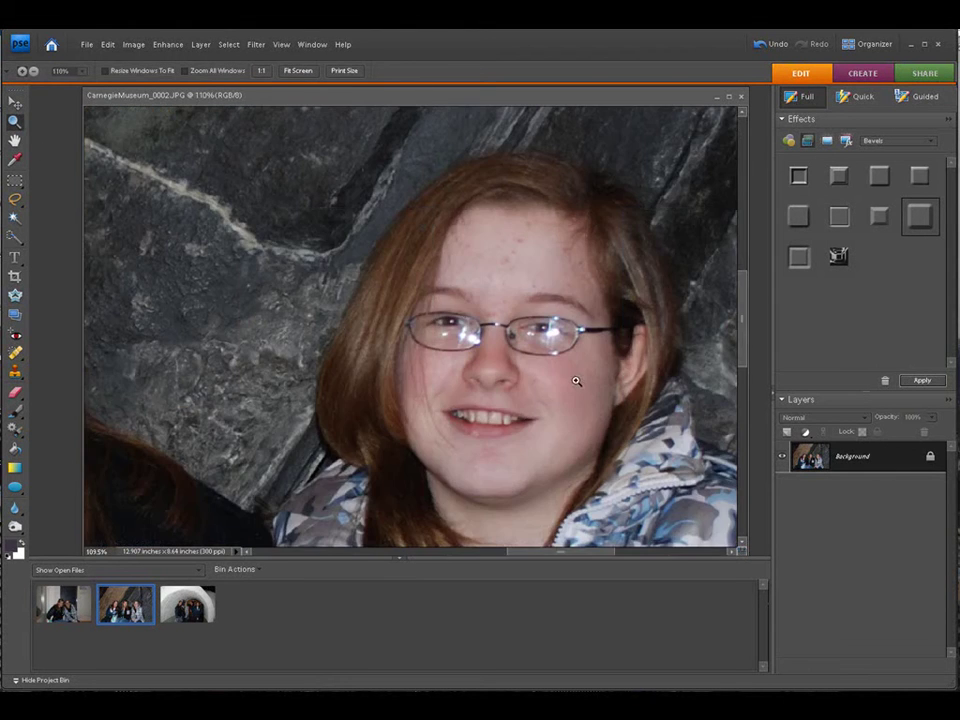
drag(295, 214, 670, 451)
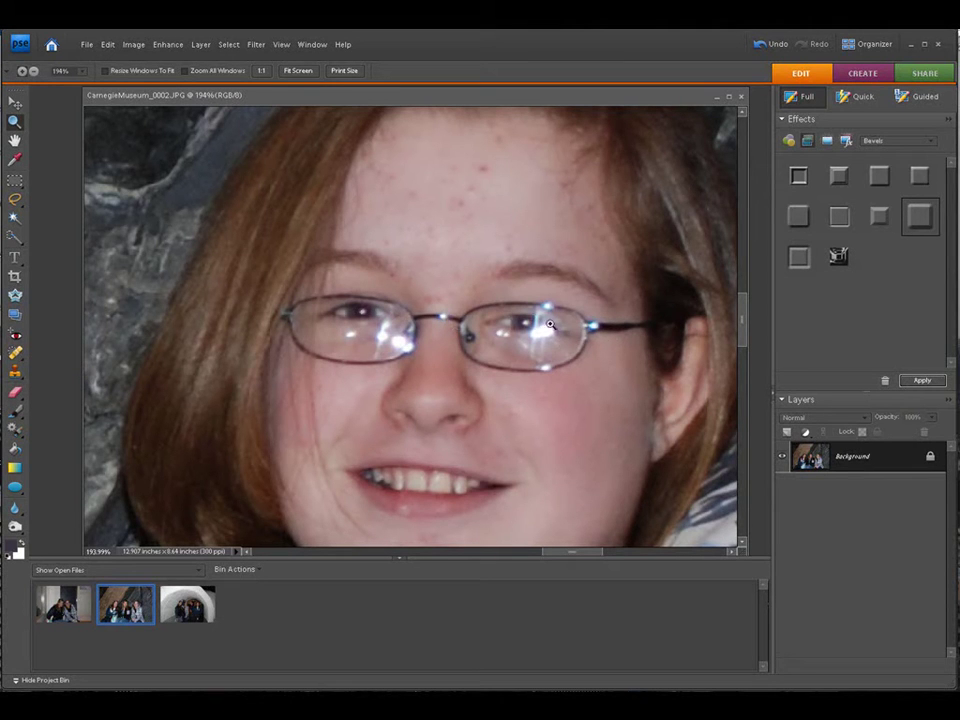
- Try to paint out the glare in both lenses with the Spot Healing Brush and discard those strokes
click(17, 353)
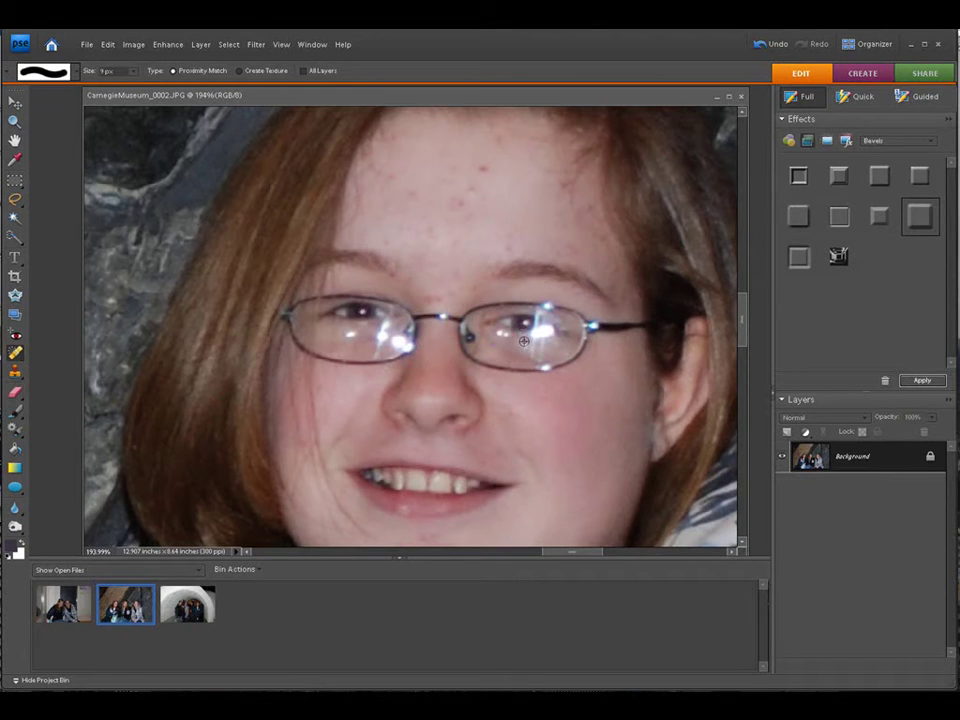
alt+click(521, 330)
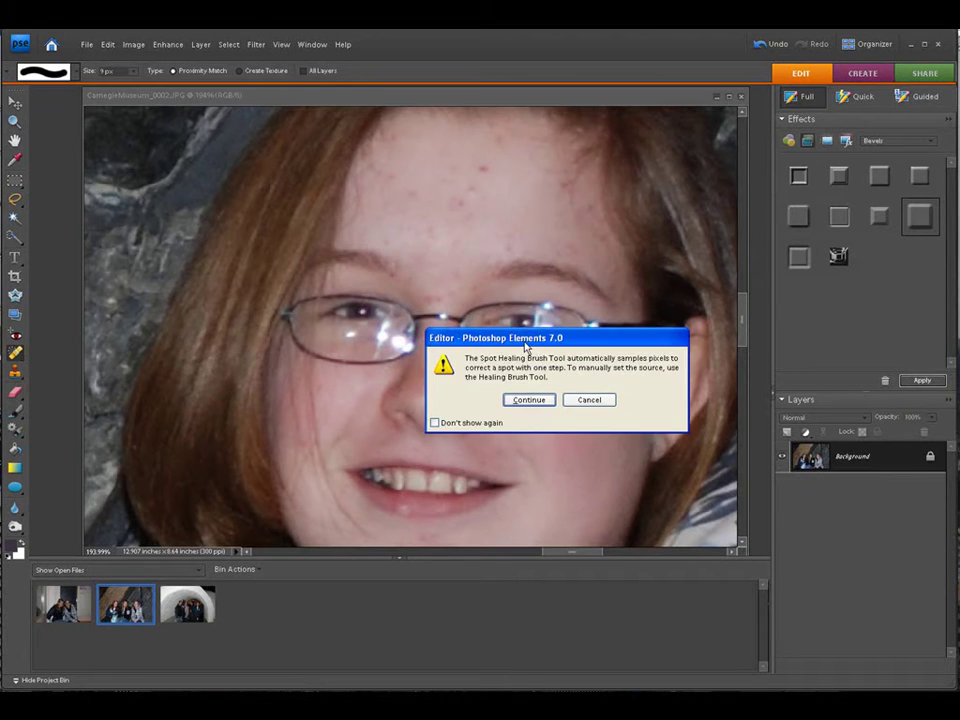
click(527, 400)
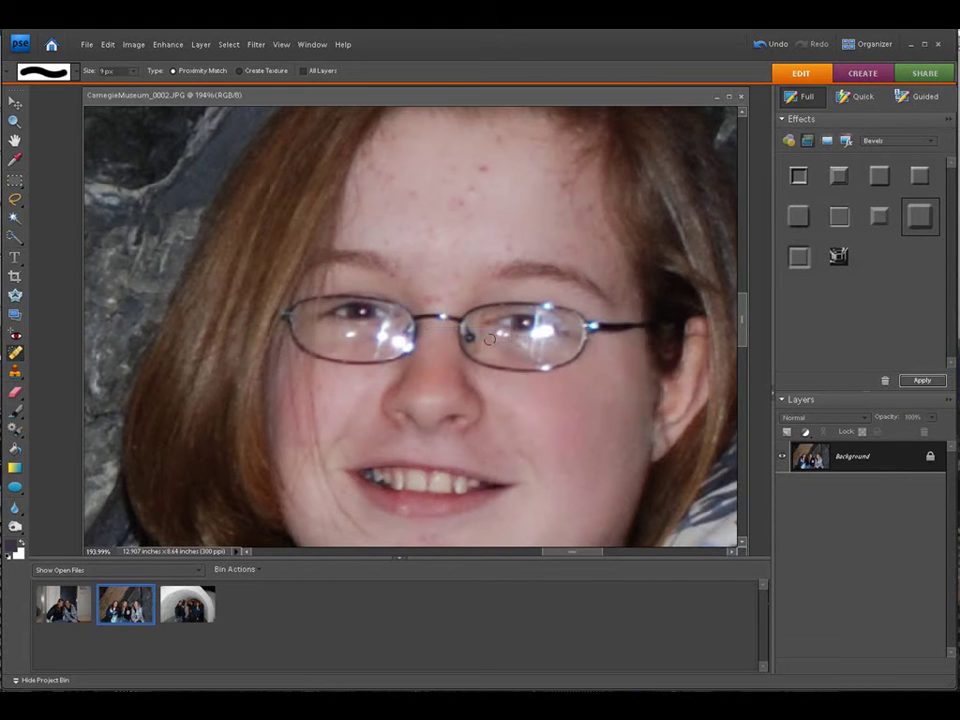
drag(480, 331, 538, 349)
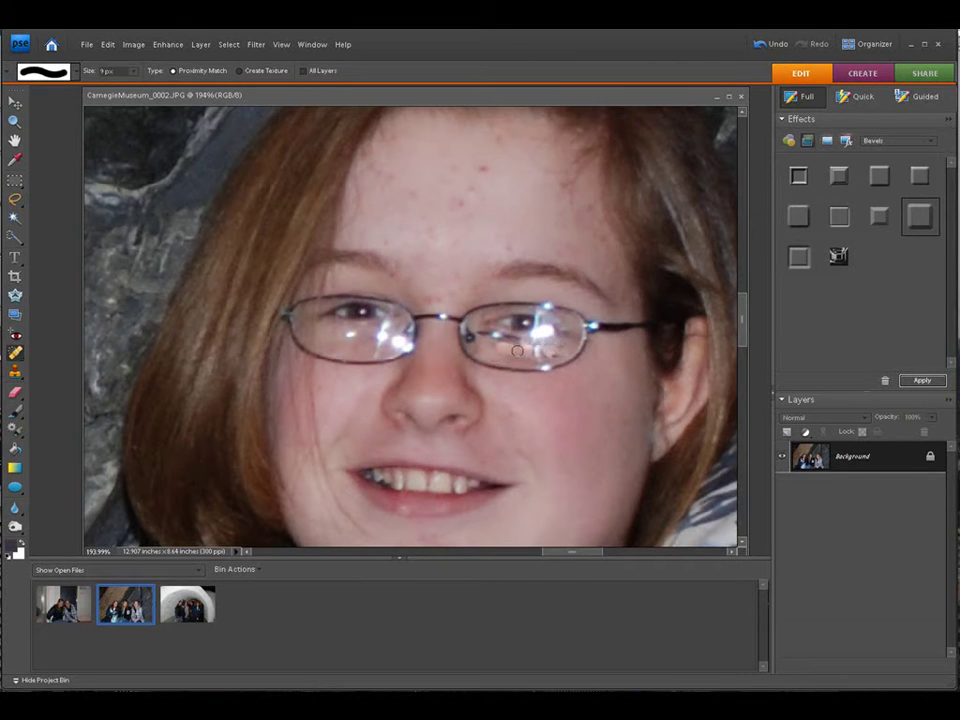
drag(507, 348, 563, 332)
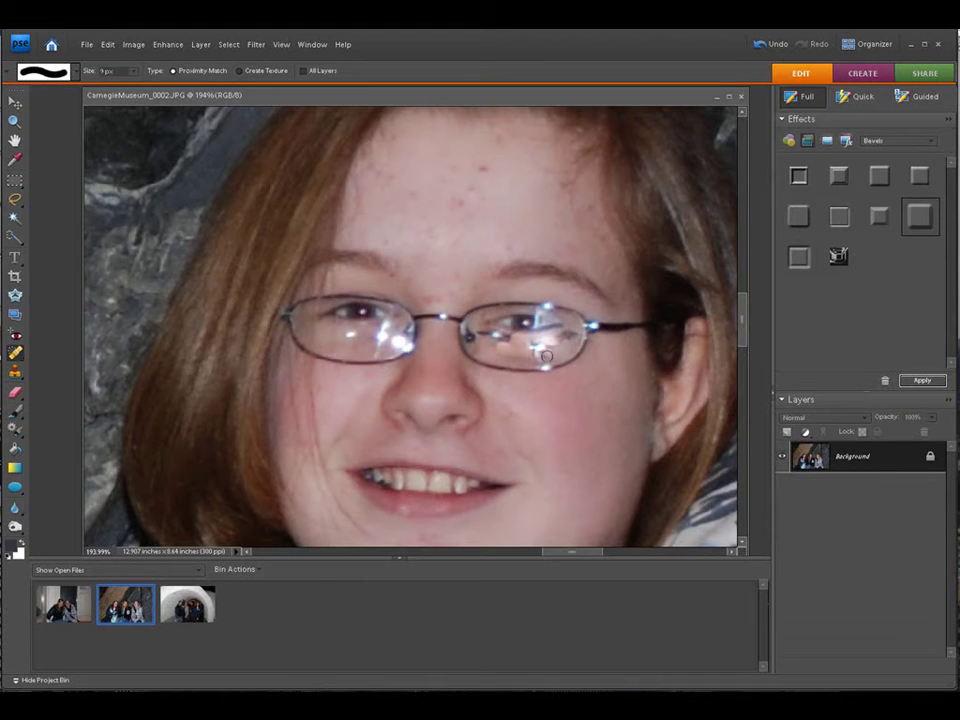
mouse_move(350, 343)
mouse_down()
mouse_move(392, 343)
mouse_move(372, 349)
mouse_move(381, 347)
mouse_move(336, 336)
mouse_move(353, 337)
mouse_up()
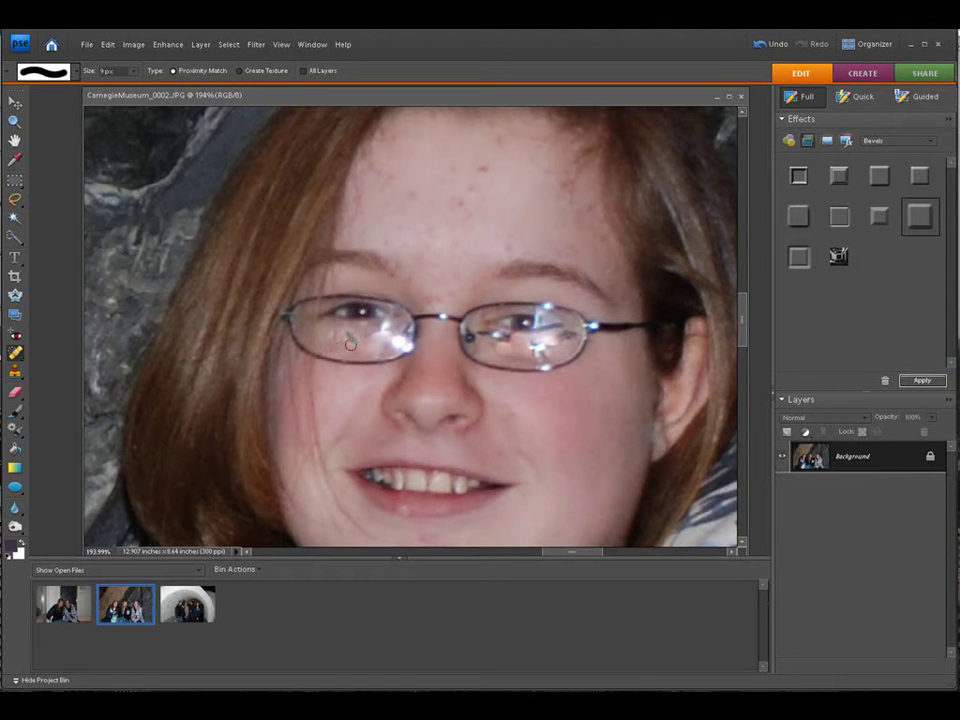
click(108, 46)
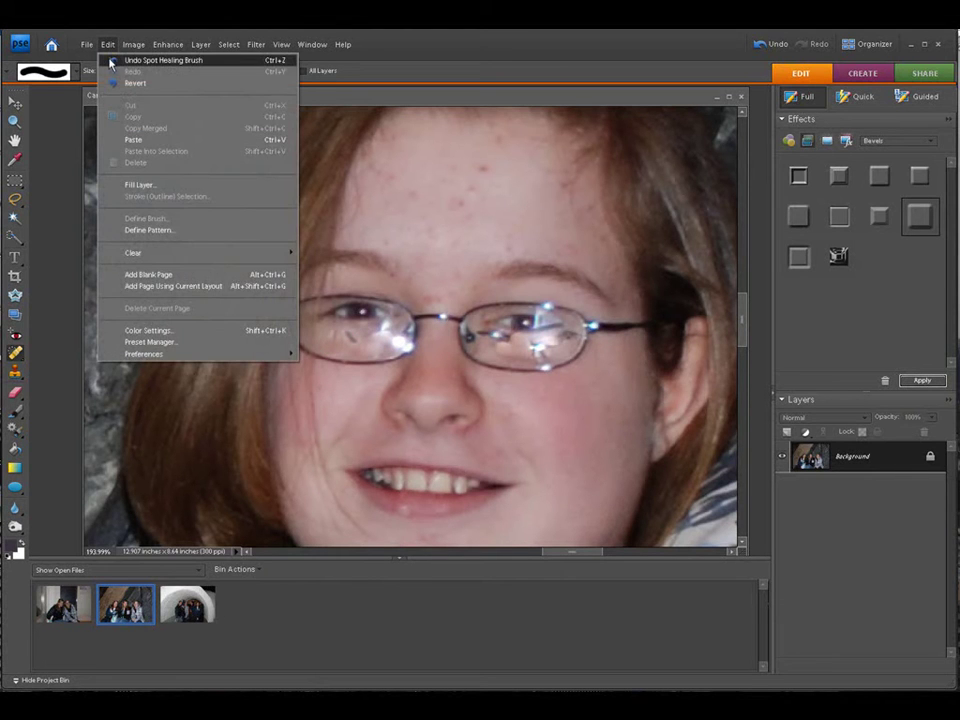
click(89, 66)
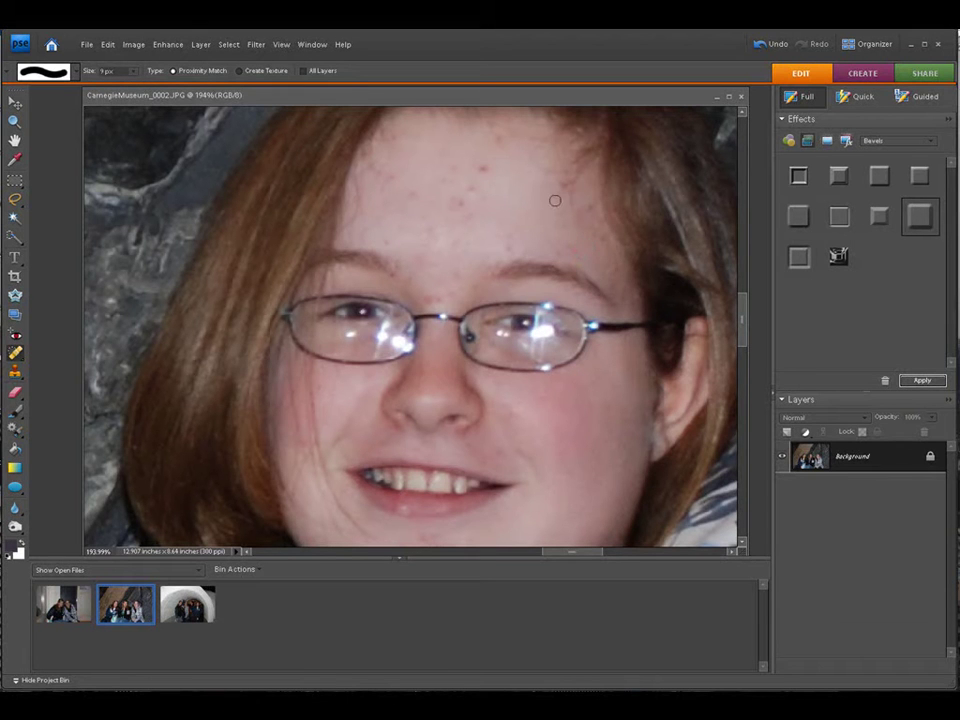
- Browse the D80 Pictures album in the Organizer for other museum photos of the girl with glasses, and return to the editor
click(868, 44)
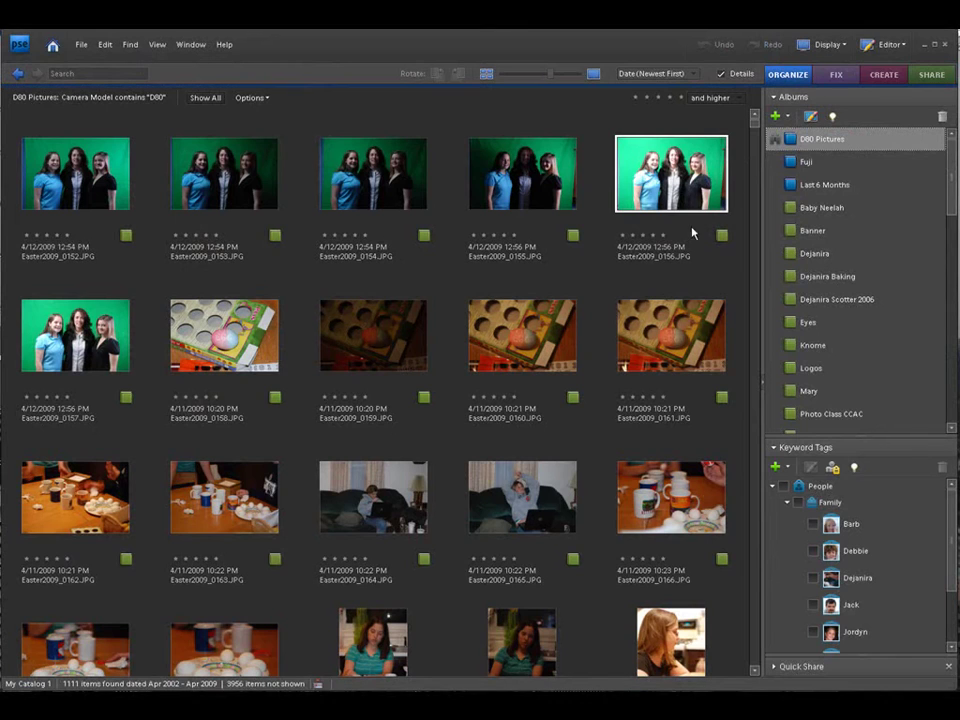
drag(755, 130, 754, 282)
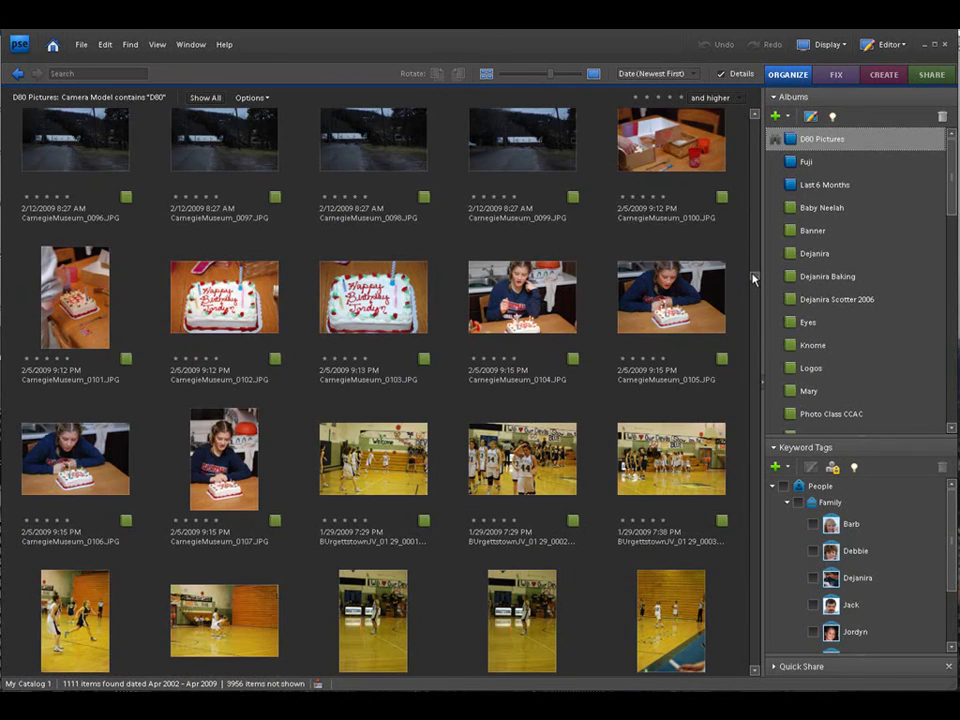
scroll(754, 280, up, 3)
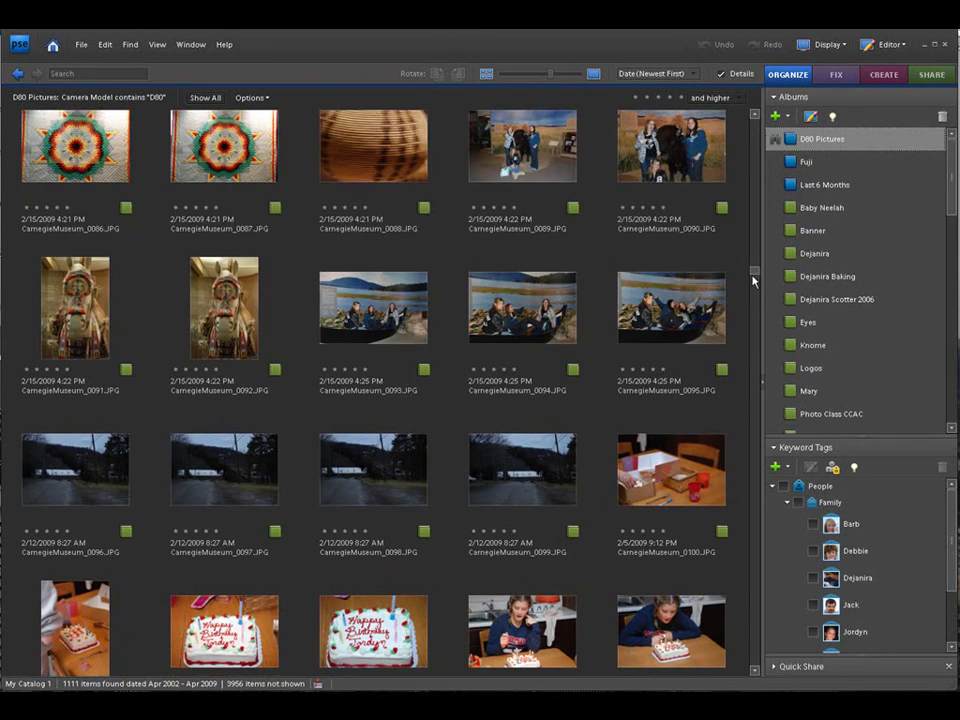
scroll(756, 266, up, 1)
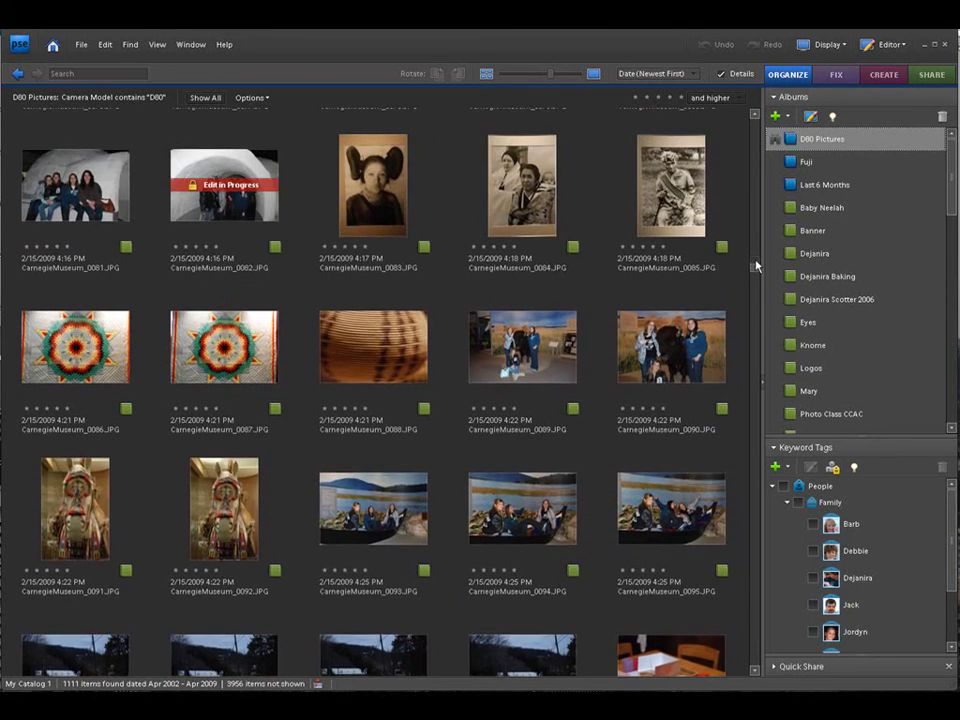
scroll(756, 268, up, 5)
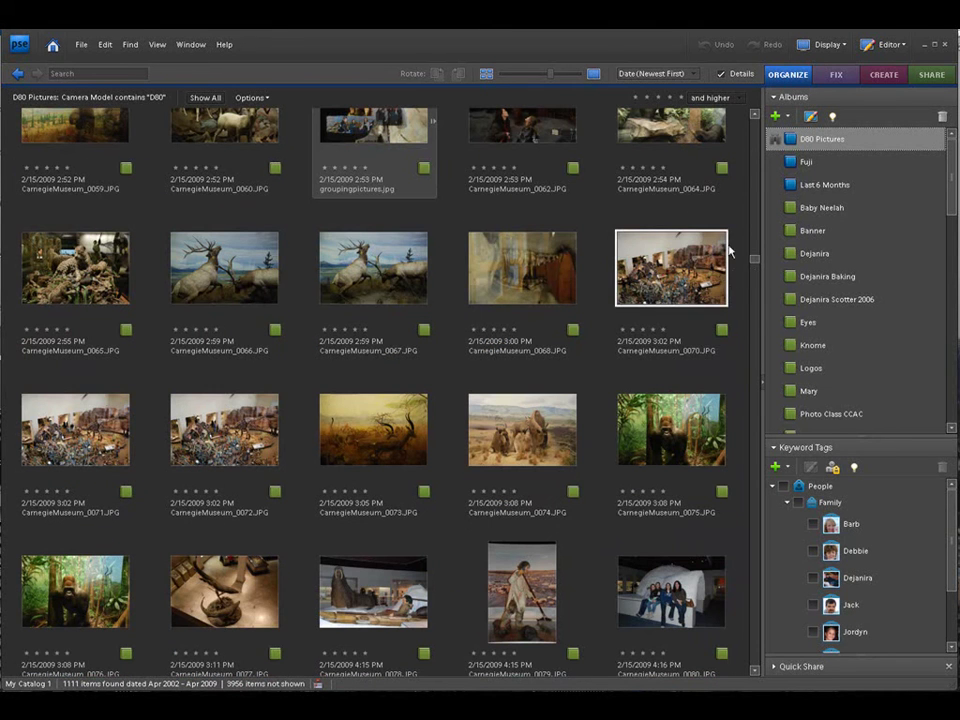
scroll(757, 261, down, 8)
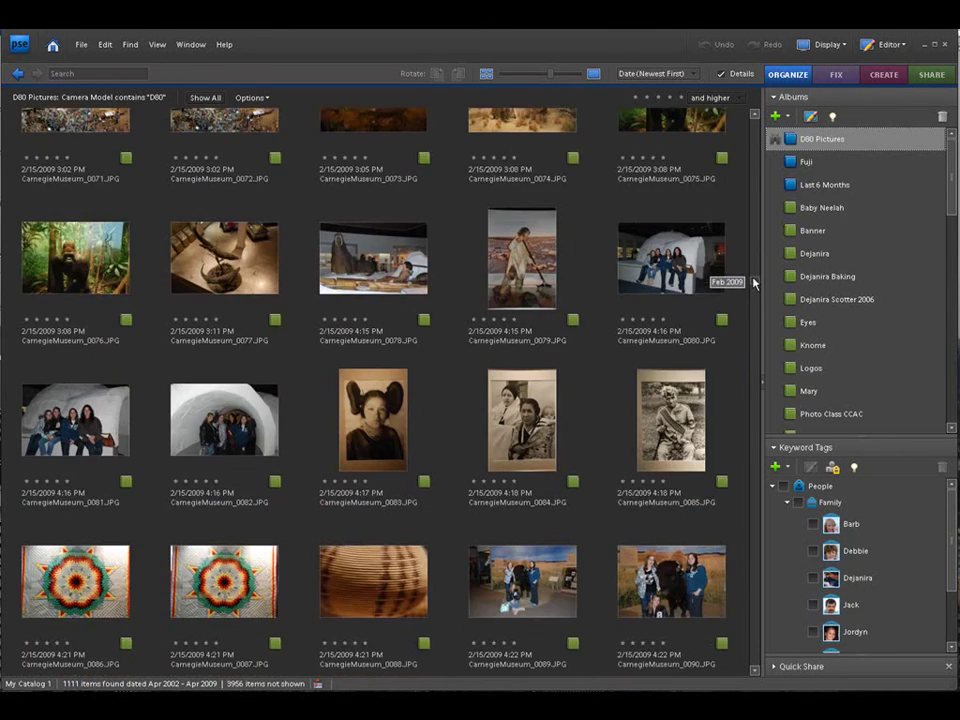
scroll(756, 283, down, 3)
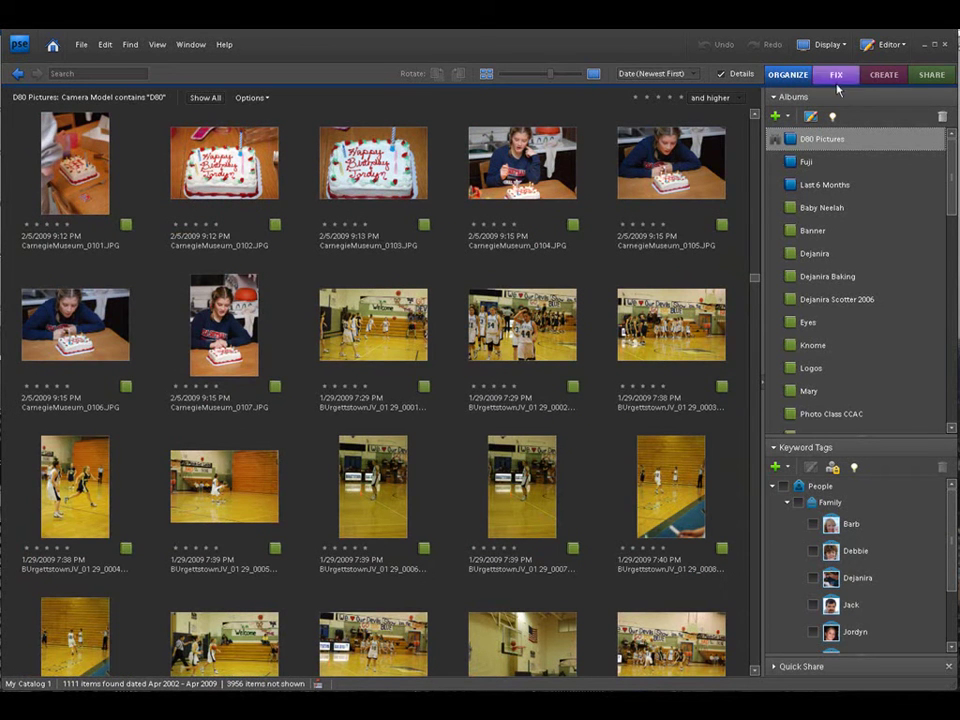
click(522, 325)
click(373, 162)
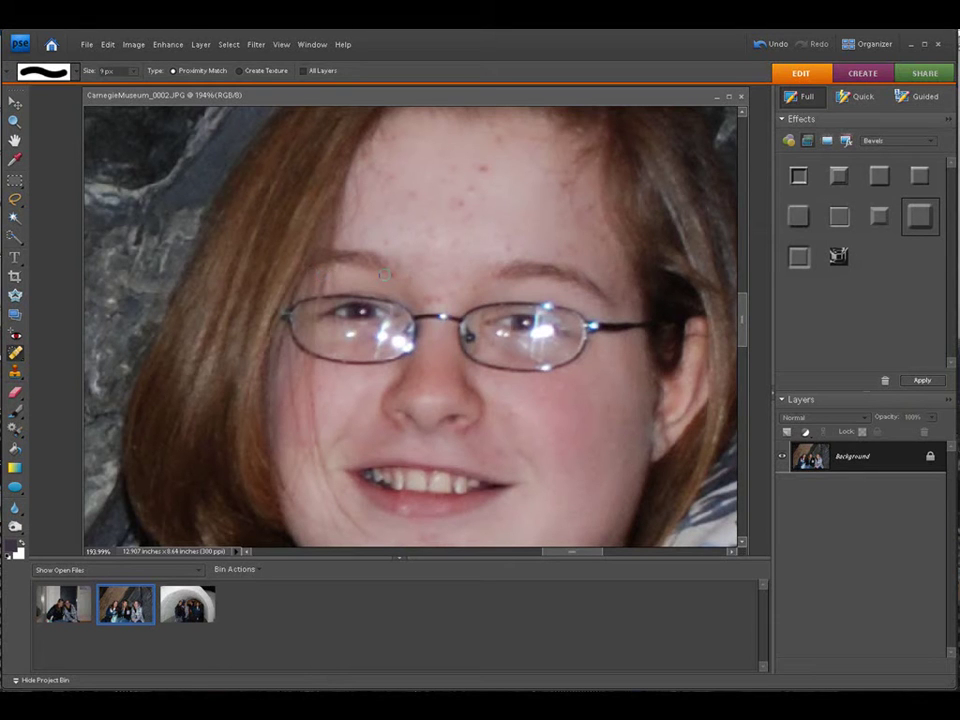
- Restore the CarnegieMuseum_0082.JPG window from the open files and load the lens shapes on Layer 1 as a selection
right_click(185, 606)
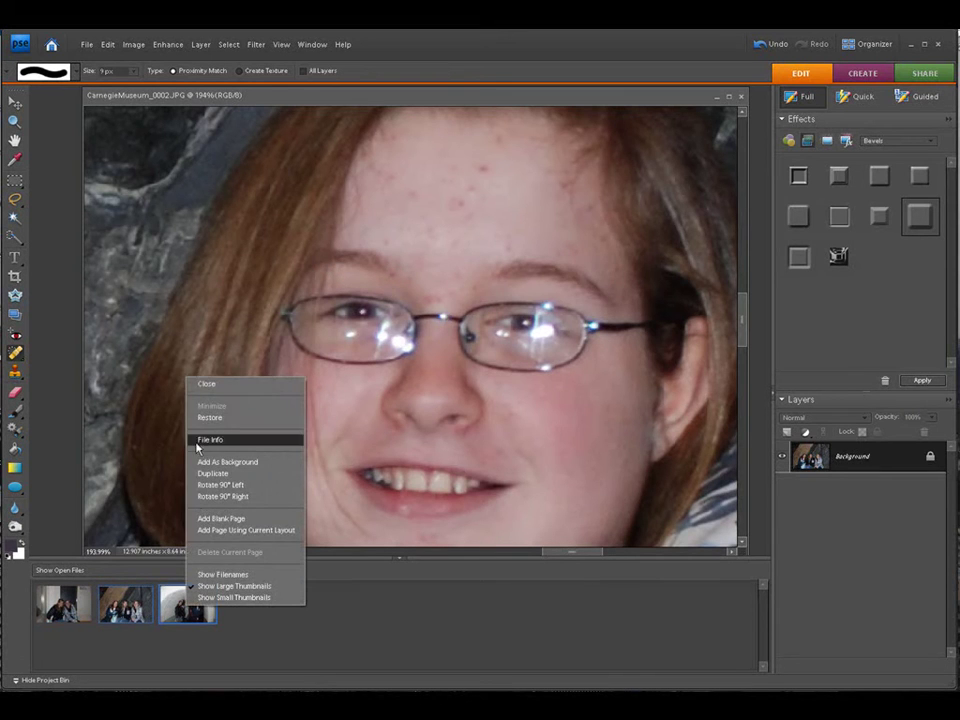
click(203, 418)
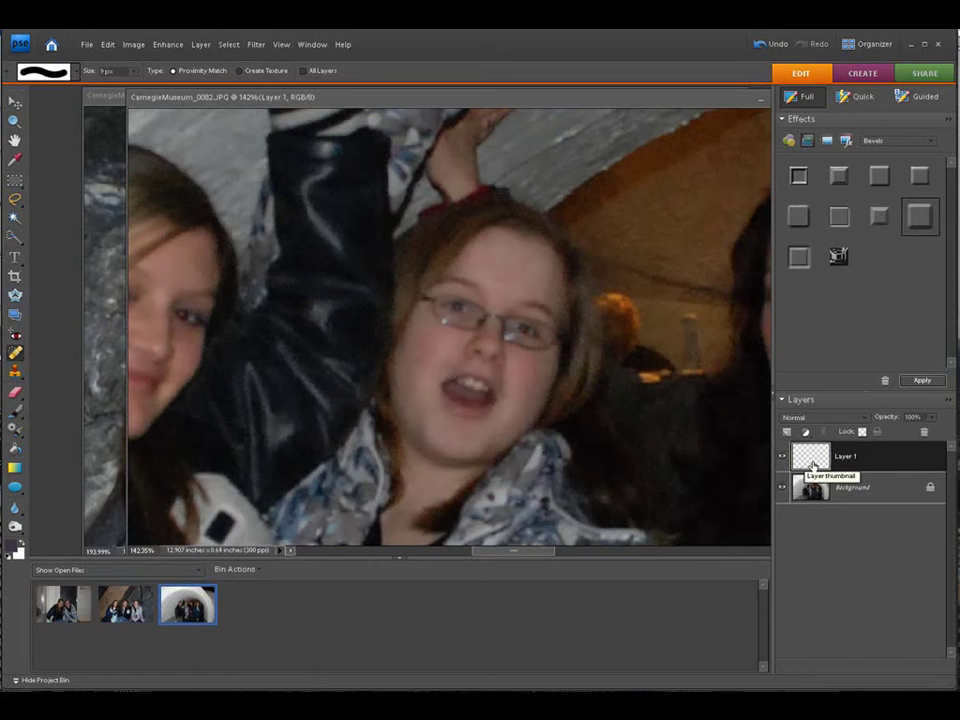
ctrl+click(811, 461)
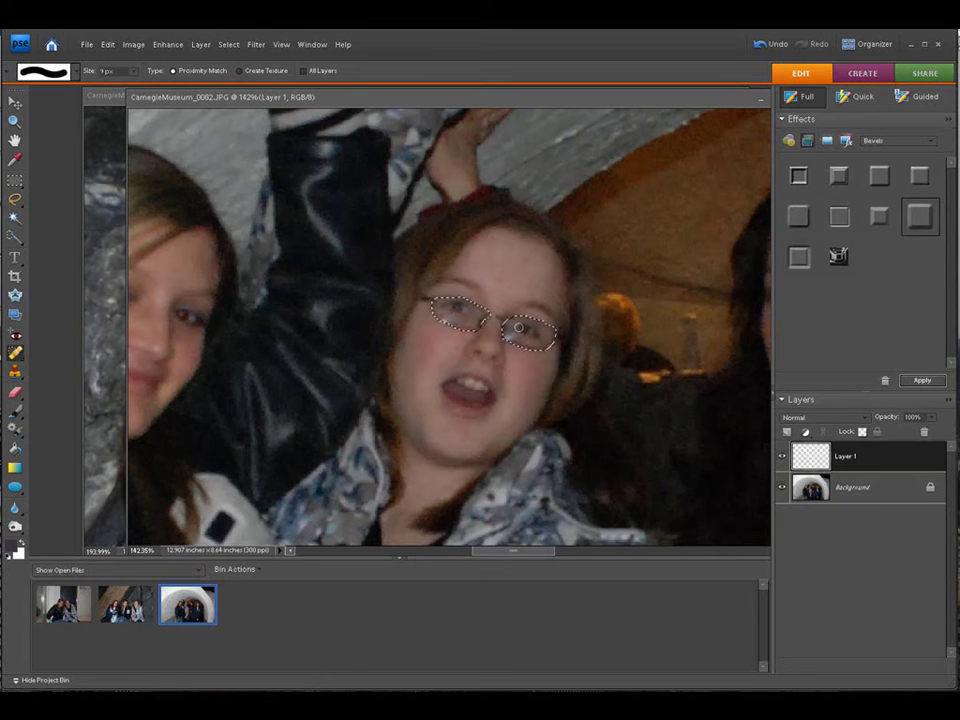
click(201, 44)
mouse_move(214, 62)
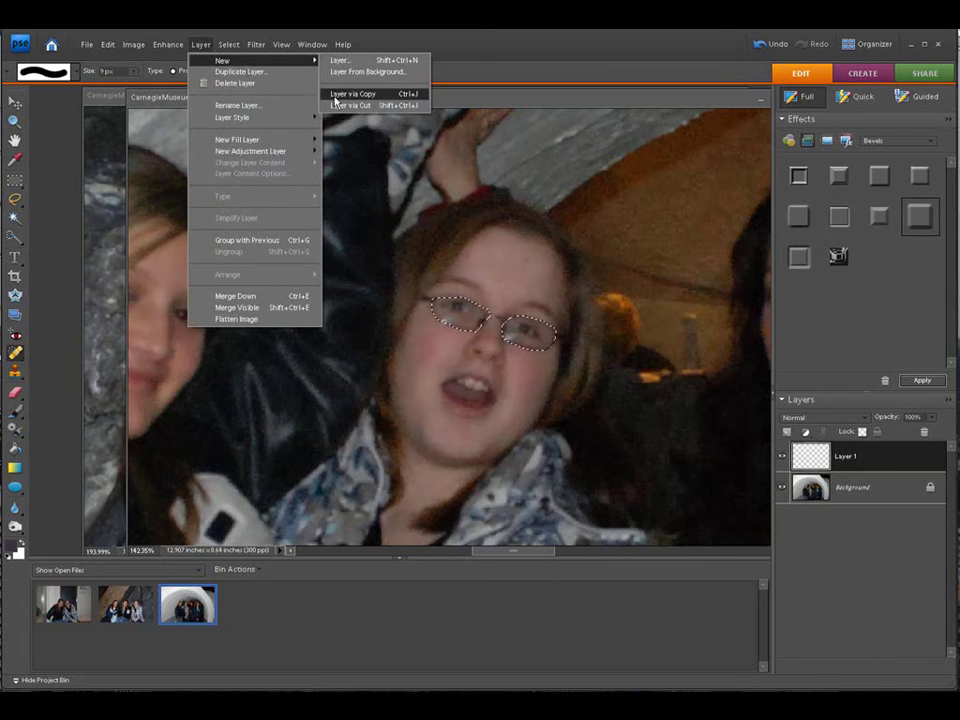
click(201, 44)
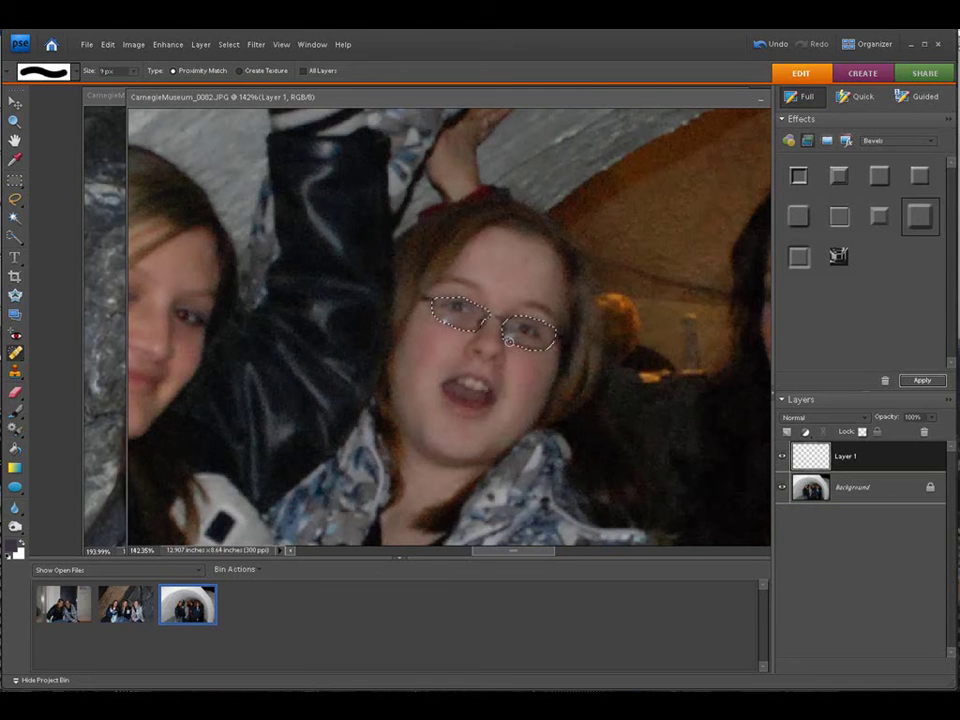
- Move the CarnegieMuseum_0082.JPG window aside and copy its Layer 1 with the glare-free lenses onto the face in CarnegieMuseum_0002.JPG
drag(655, 99, 601, 111)
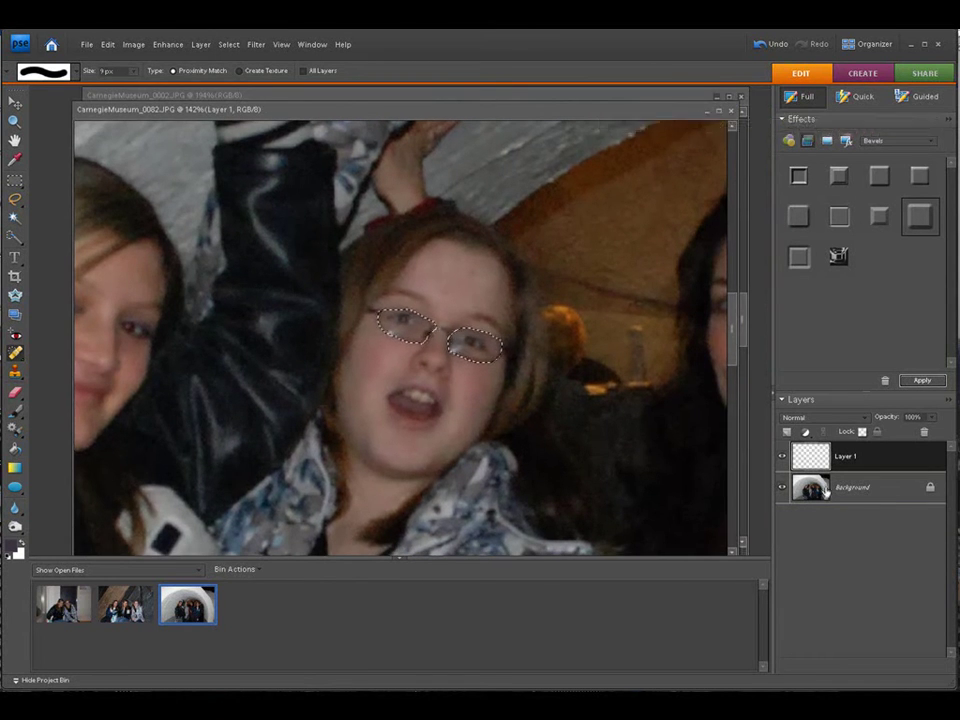
drag(568, 113, 626, 562)
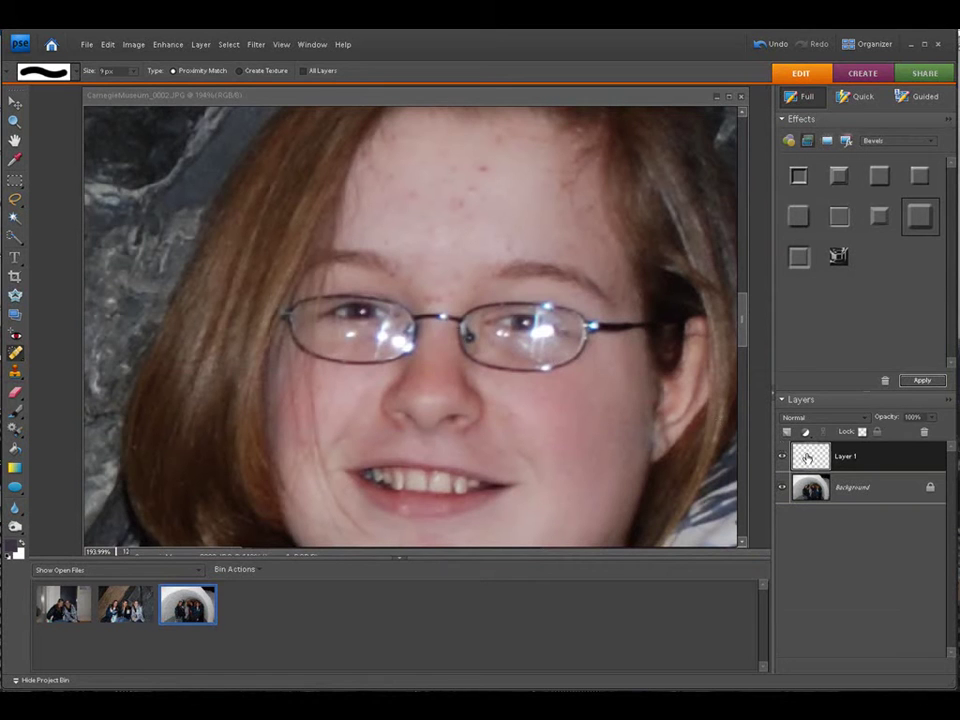
drag(808, 458, 420, 323)
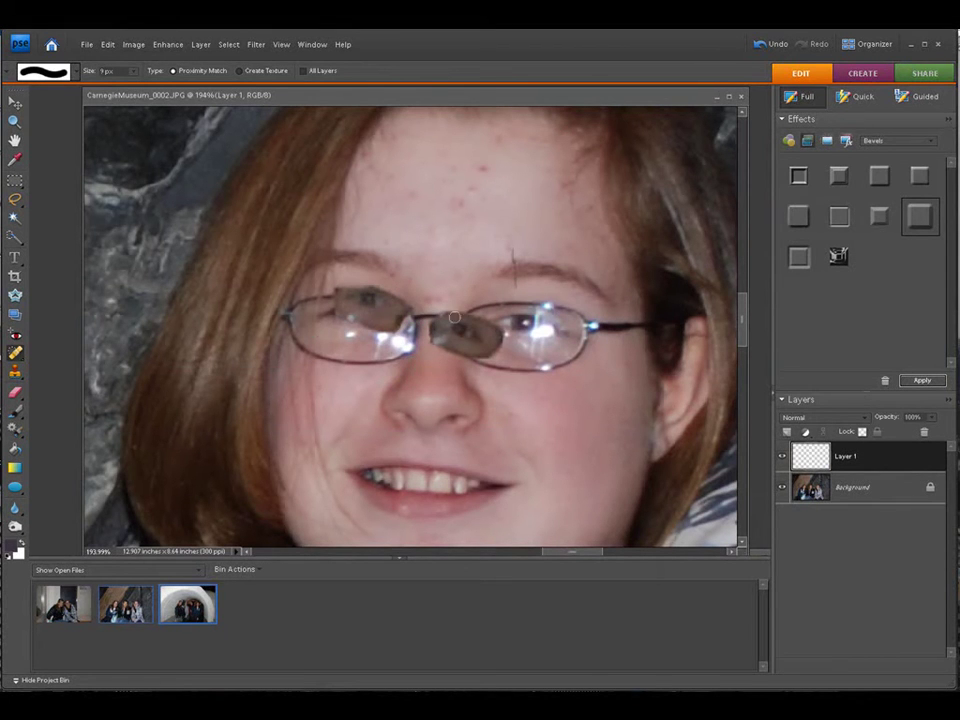
- Erase the stray dark line near the eyebrow on Layer 1 with a 15 px eraser
click(16, 394)
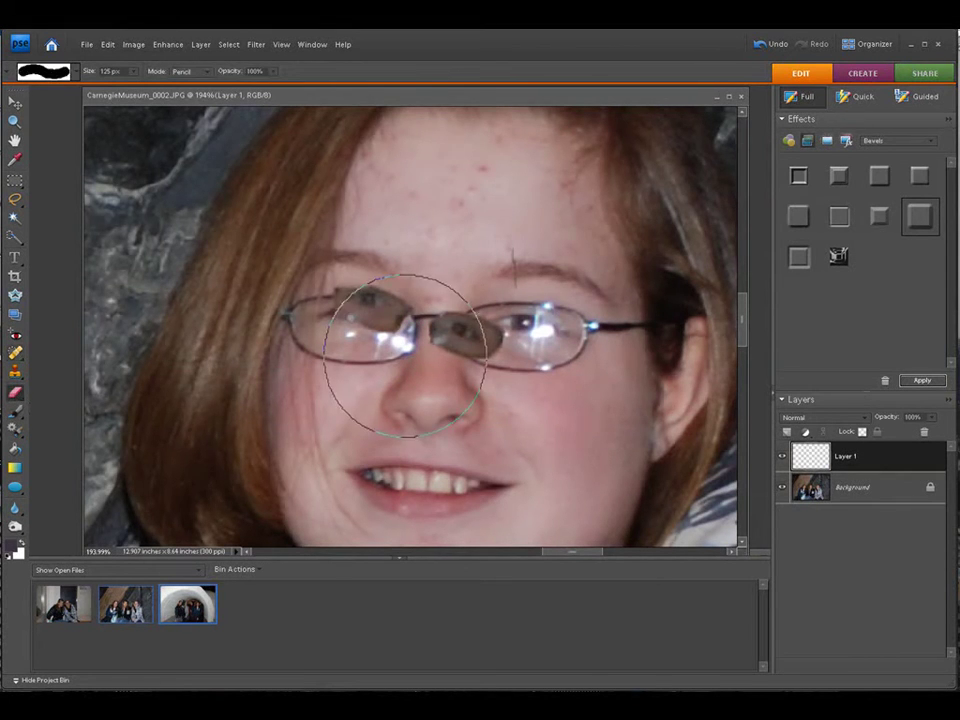
key(bracketleft)
key(bracketleft)
key(bracketleft)
key(bracketleft)
key(bracketleft)
key(bracketleft)
key(bracketleft)
key(bracketleft)
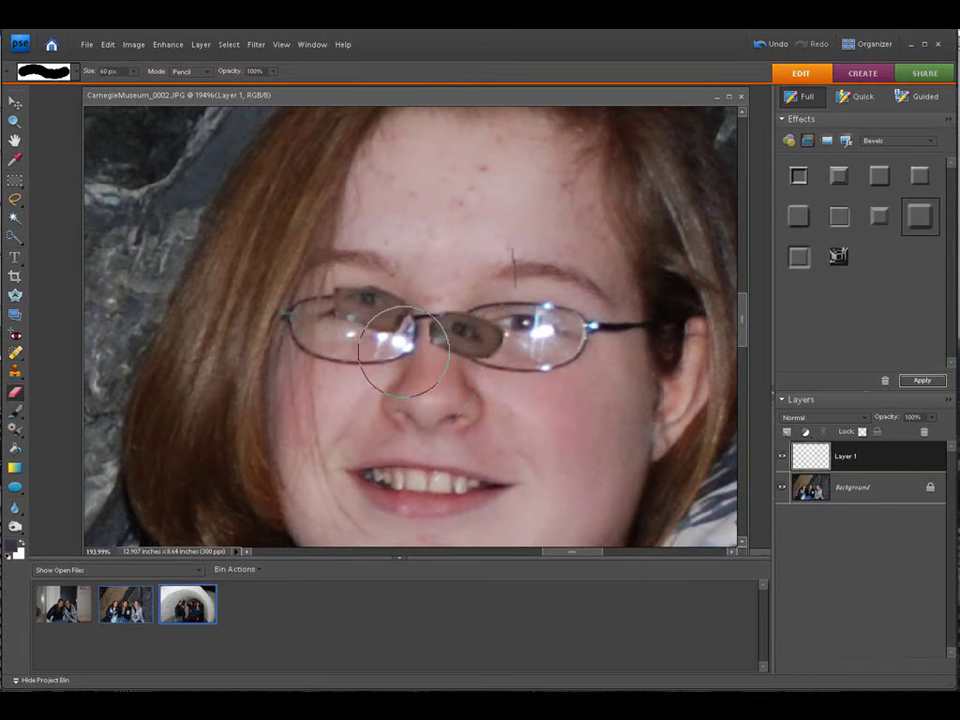
key(bracketleft)
key(bracketleft)
key(bracketleft)
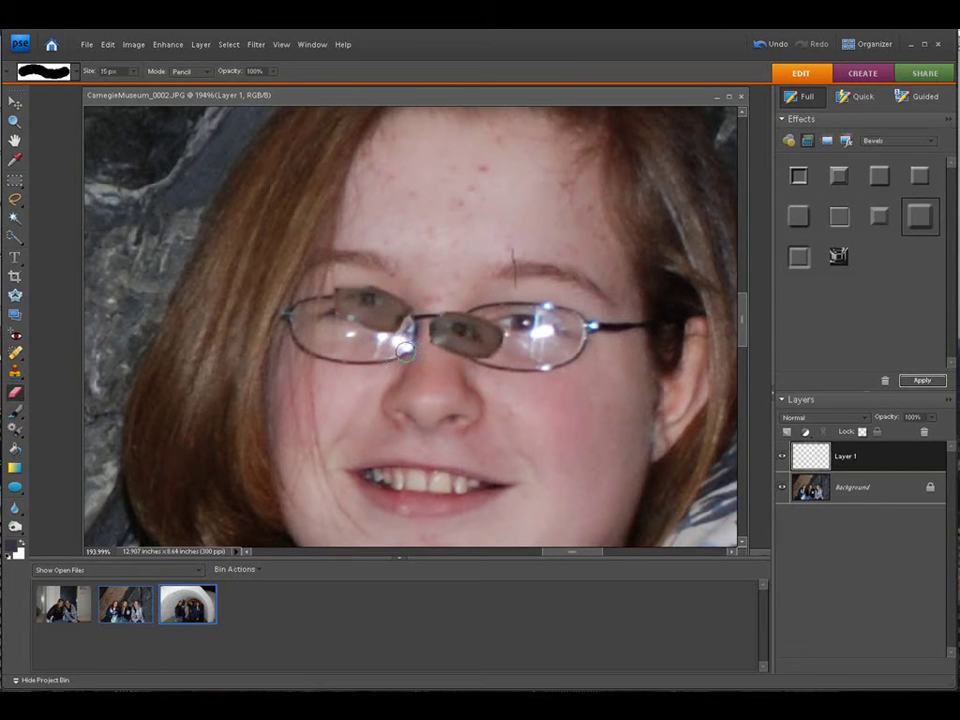
drag(514, 280, 516, 262)
- Reposition the pasted lenses on Layer 1 over the glasses with the Move tool
click(15, 102)
drag(420, 320, 474, 315)
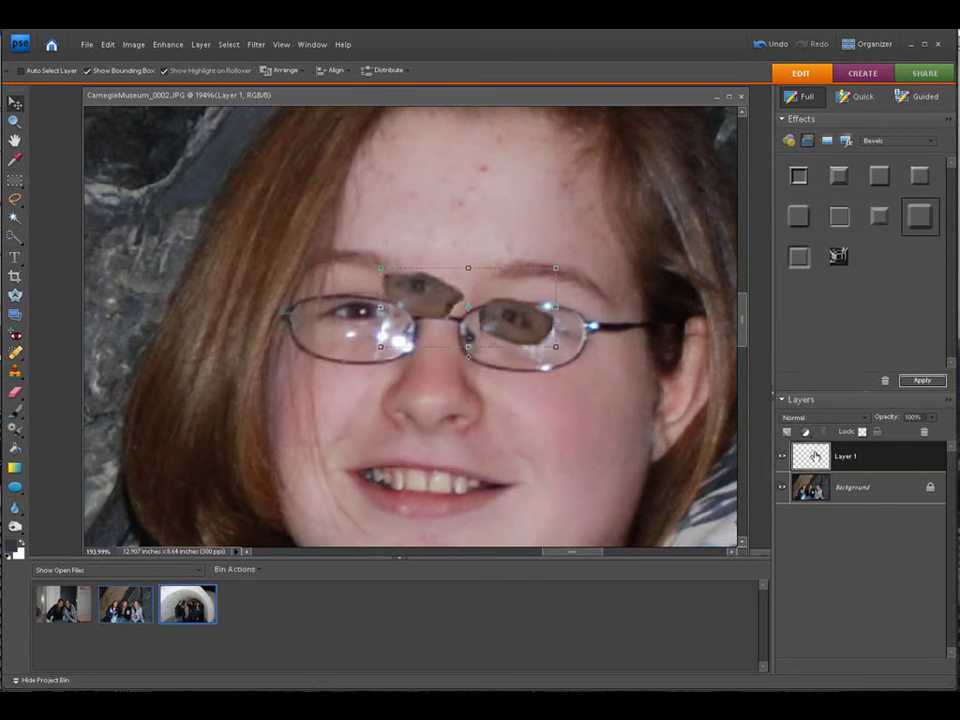
drag(519, 315, 487, 343)
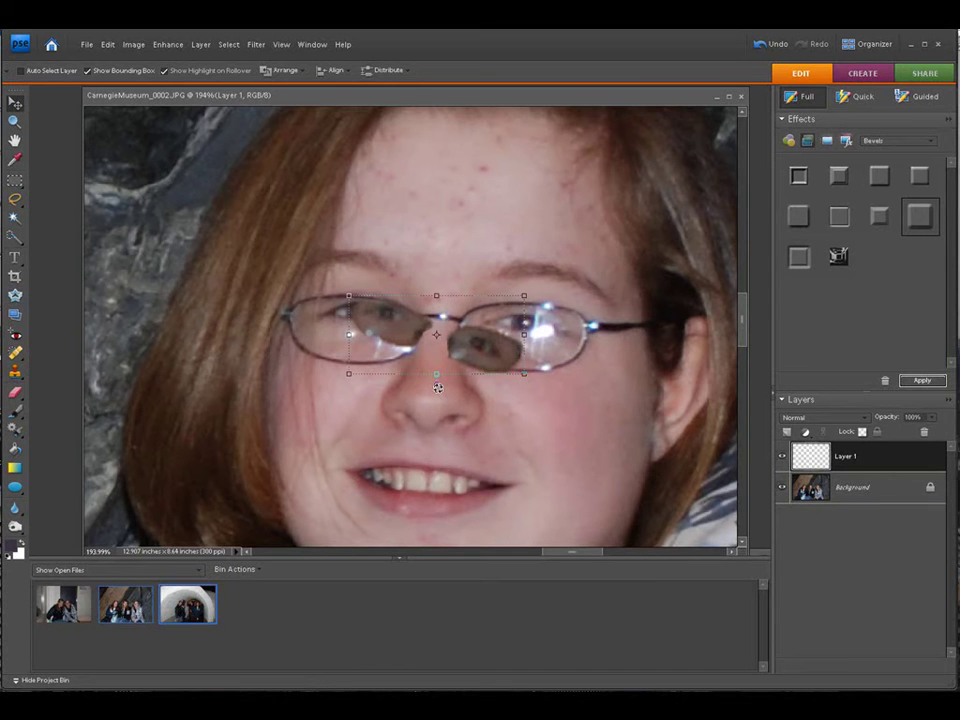
- Rotate the pasted lenses on Layer 1 to -12.5°, enlarge them to cover the glasses, and fit the whole photo on screen
mouse_move(433, 385)
mouse_down()
mouse_move(458, 381)
mouse_move(447, 383)
mouse_up()
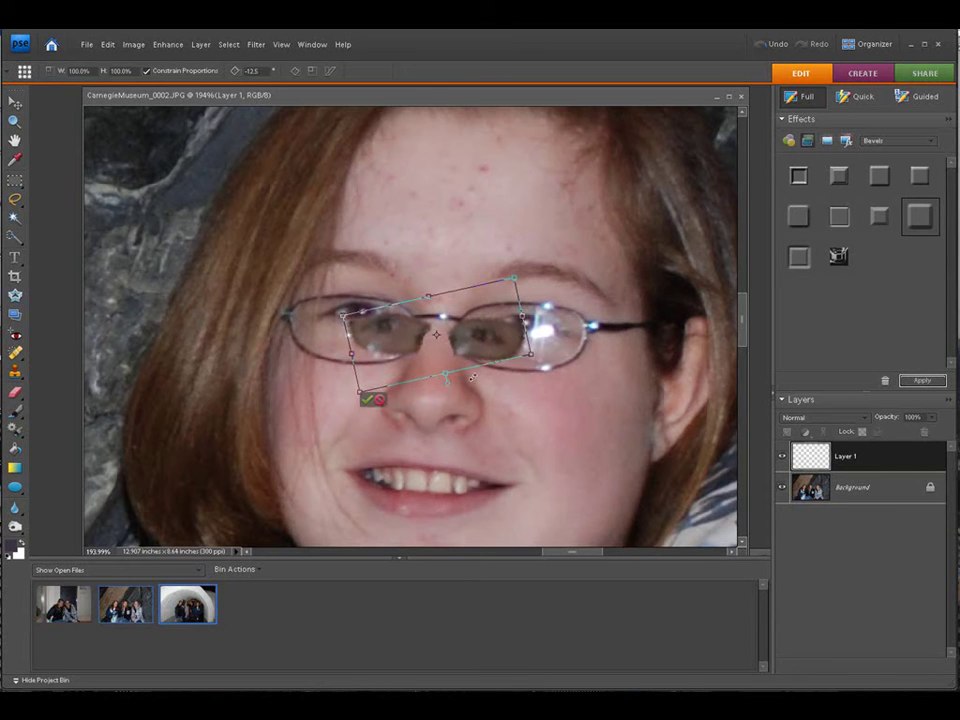
drag(531, 356, 478, 336)
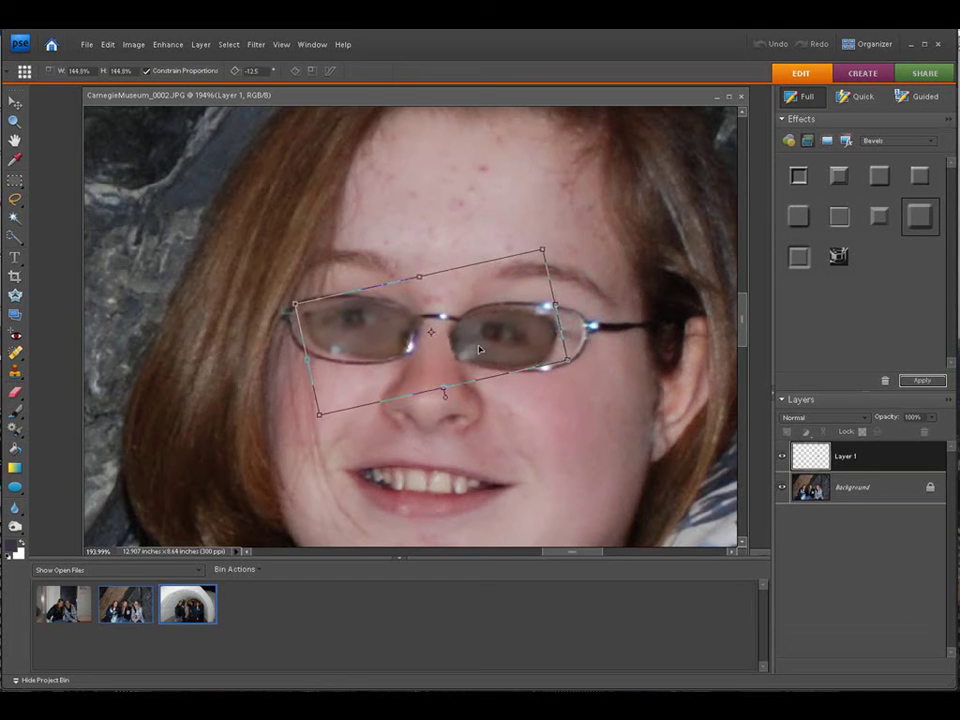
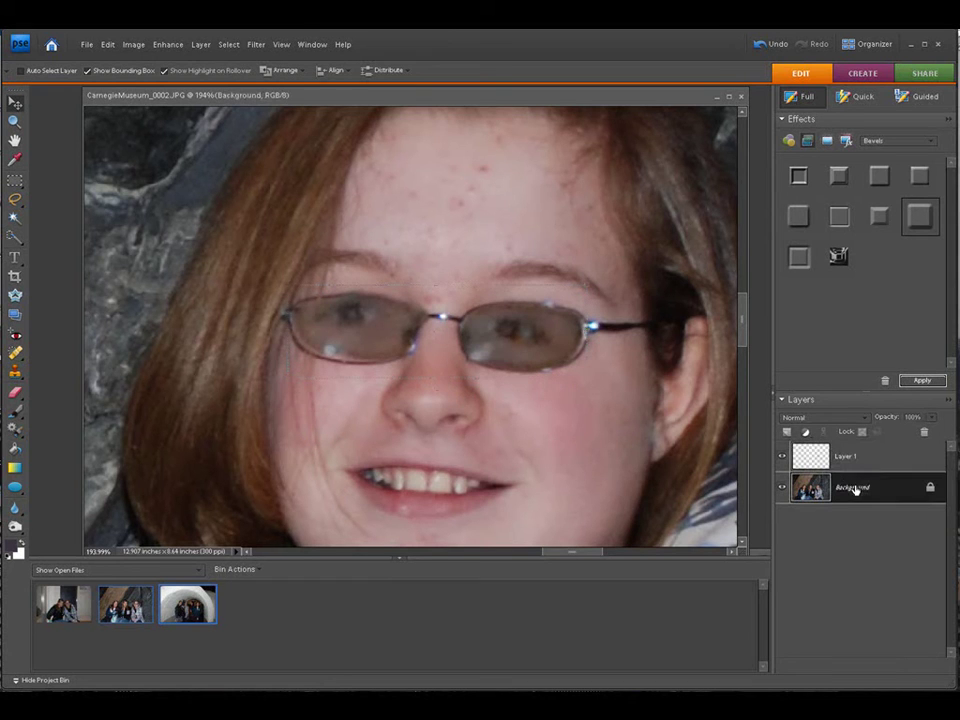
click(279, 45)
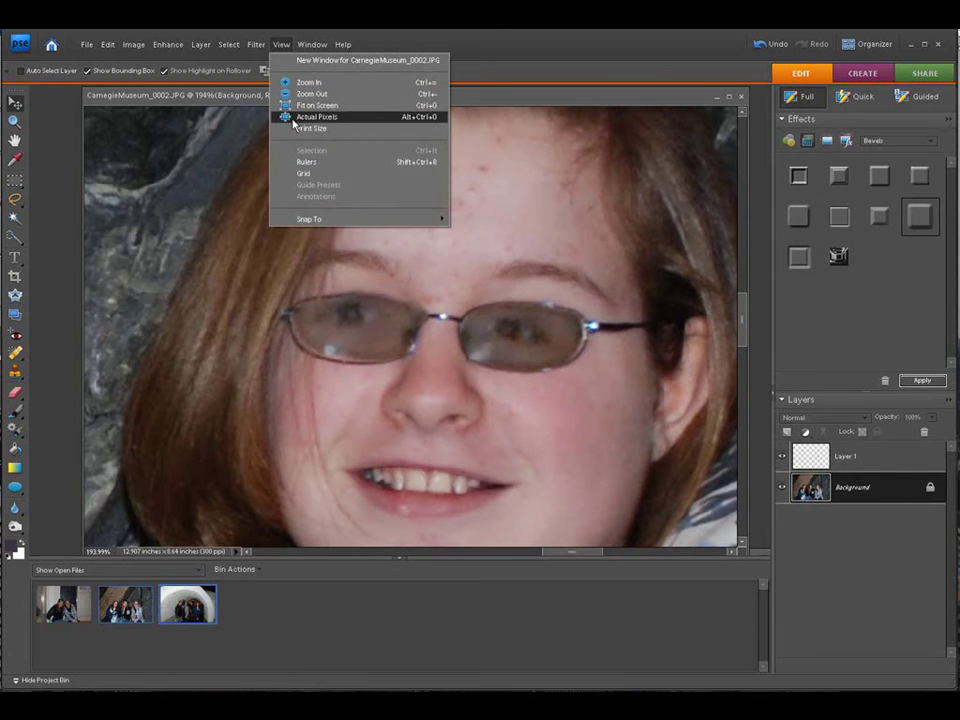
click(305, 105)
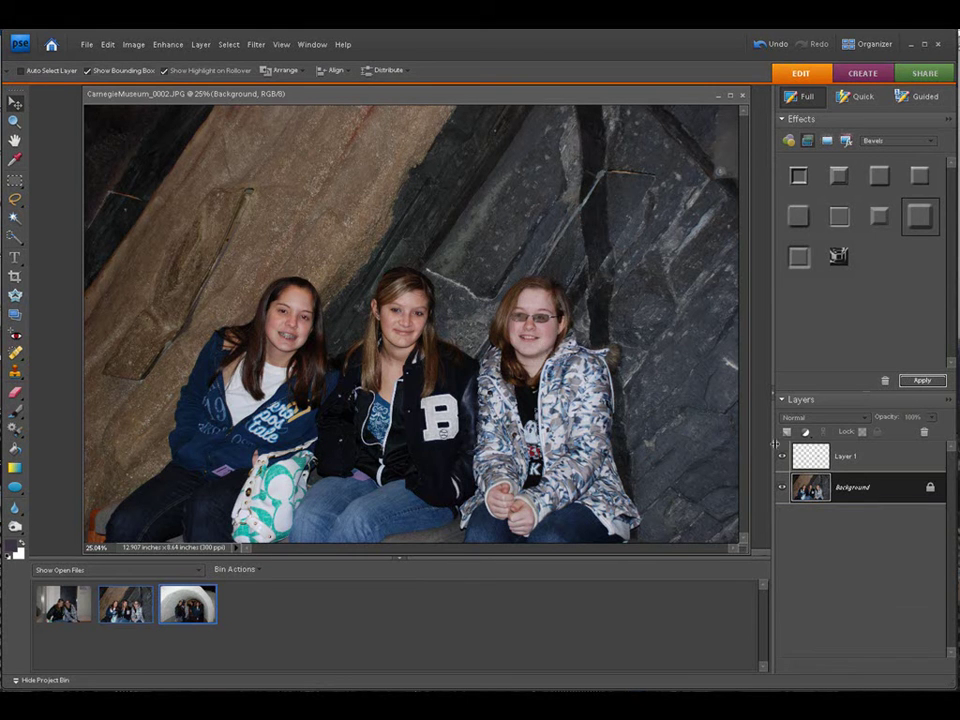
- Add a Levels adjustment layer with default settings above Layer 1 and clip it so it affects only the lenses
click(840, 457)
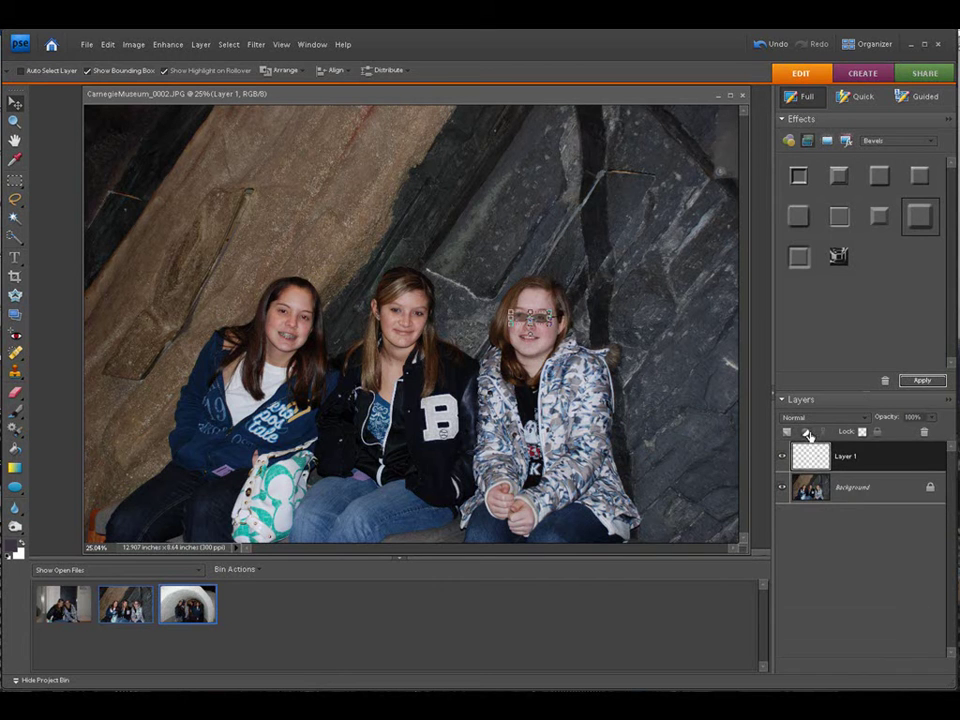
click(805, 431)
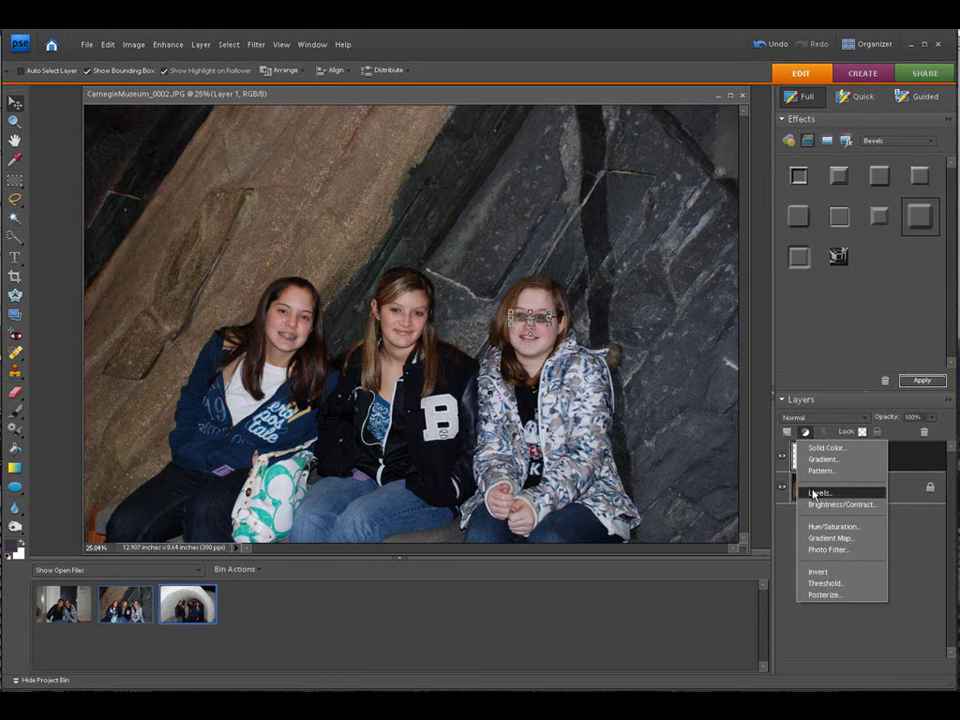
click(814, 494)
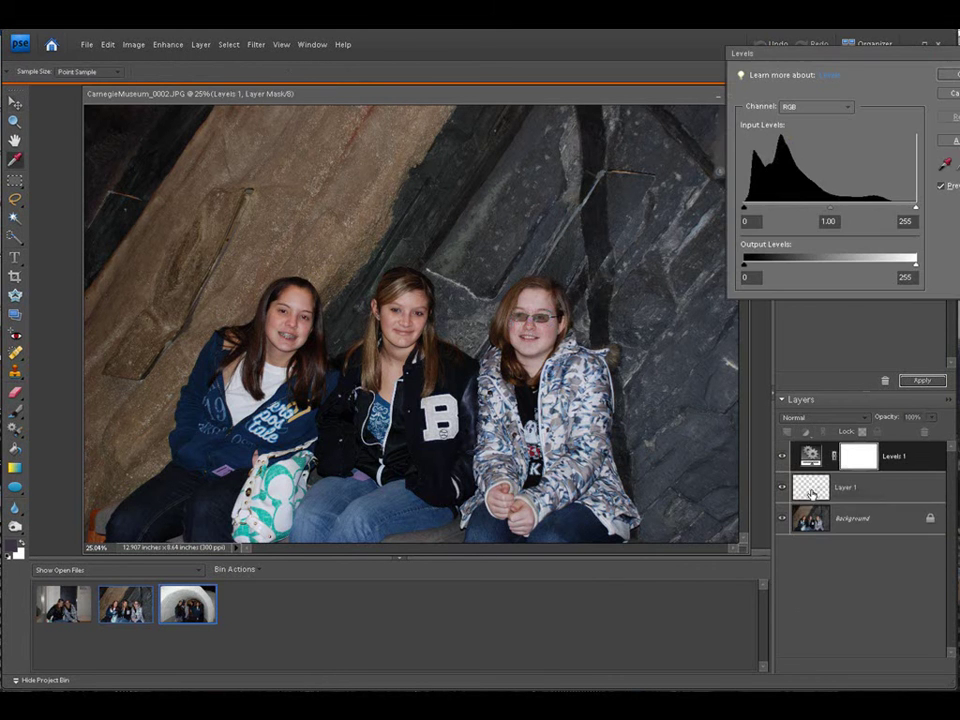
click(946, 78)
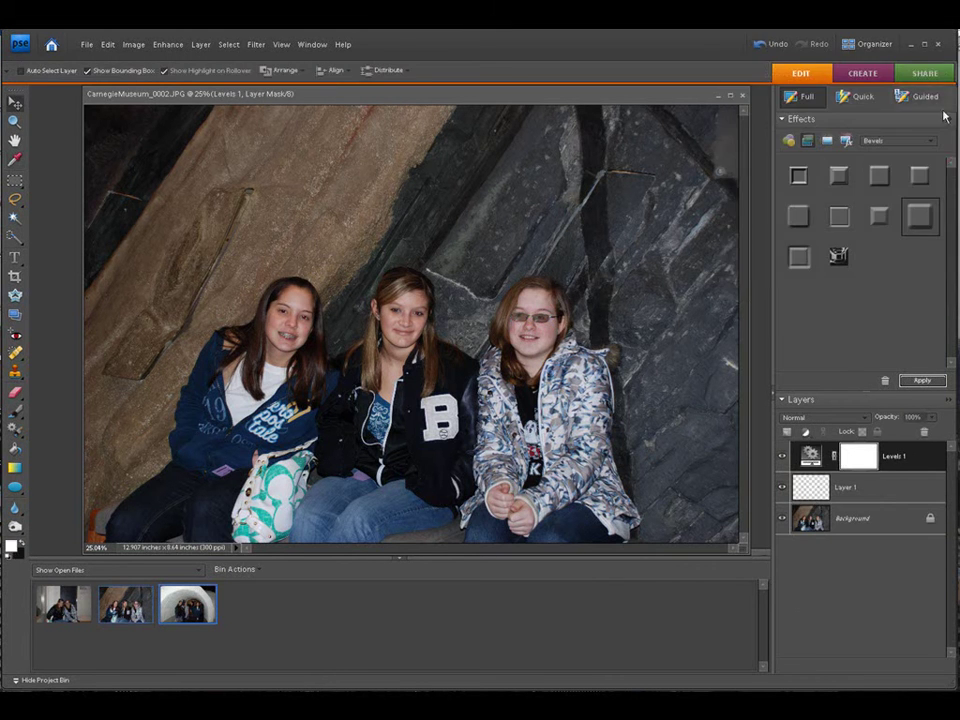
click(856, 461)
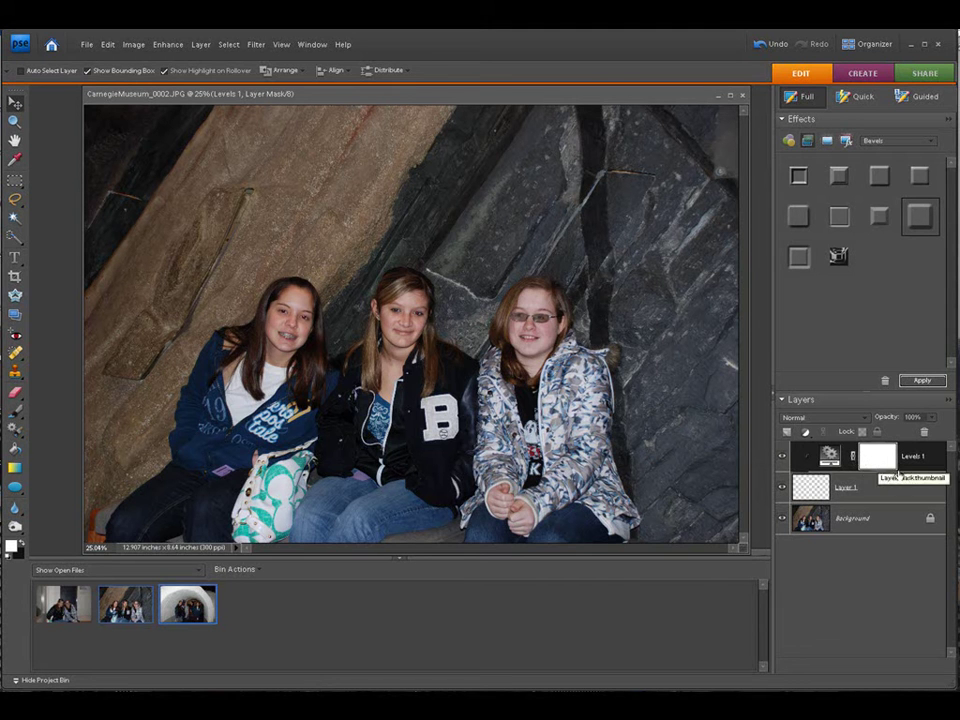
- Brighten the lenses in the clipped Levels adjustment with a white input level of 178 and midtones of about 0.92
double_click(828, 460)
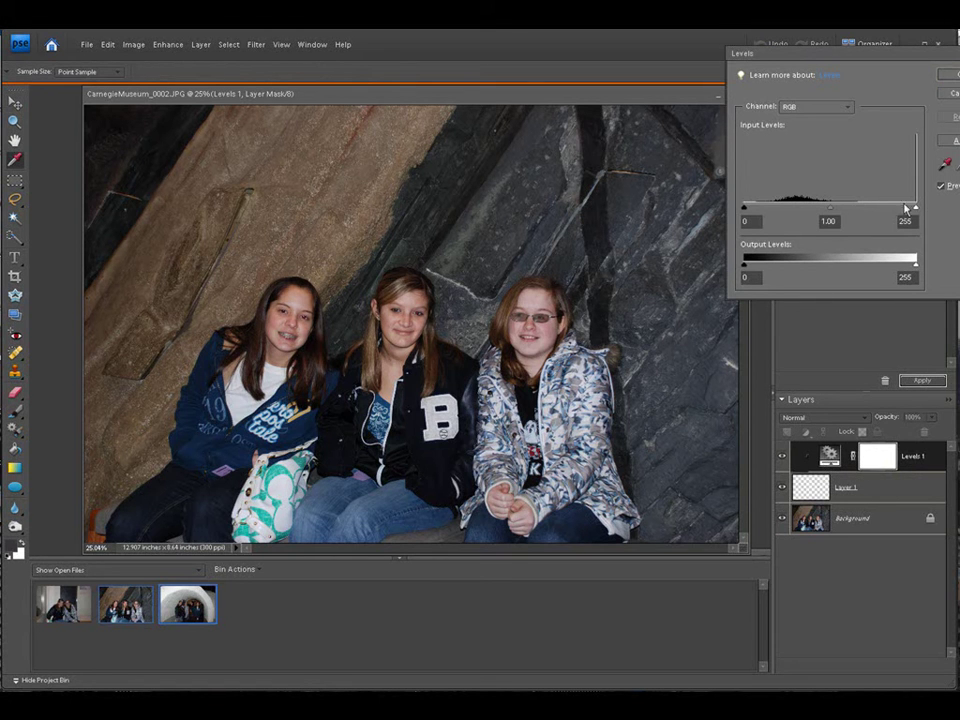
drag(916, 209, 864, 209)
mouse_move(806, 209)
mouse_down()
mouse_move(820, 211)
mouse_move(809, 210)
mouse_up()
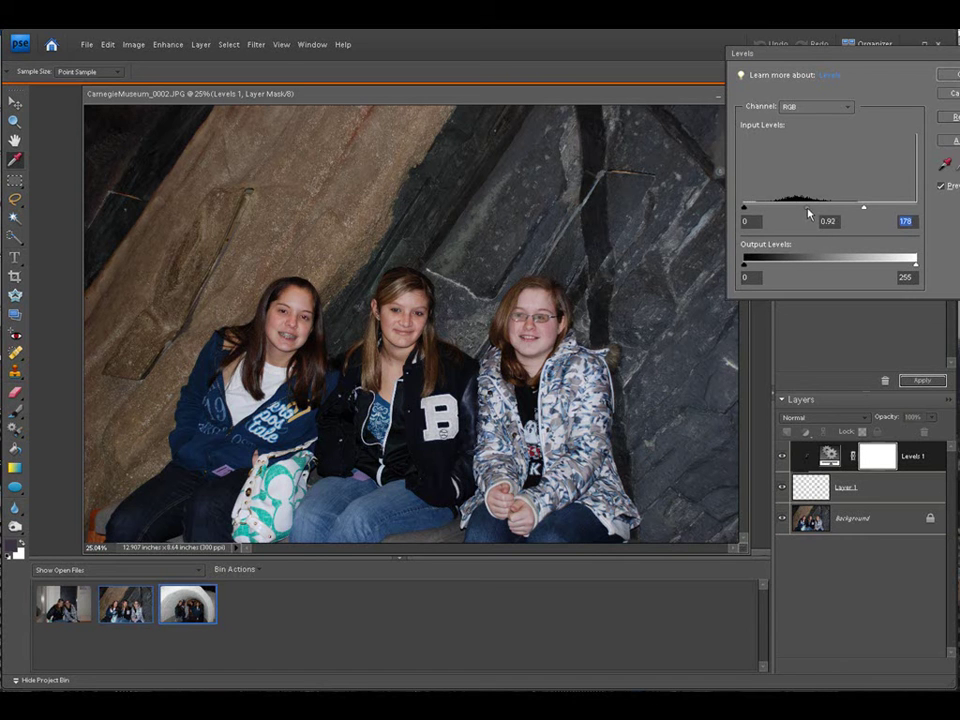
drag(806, 210, 808, 210)
click(948, 74)
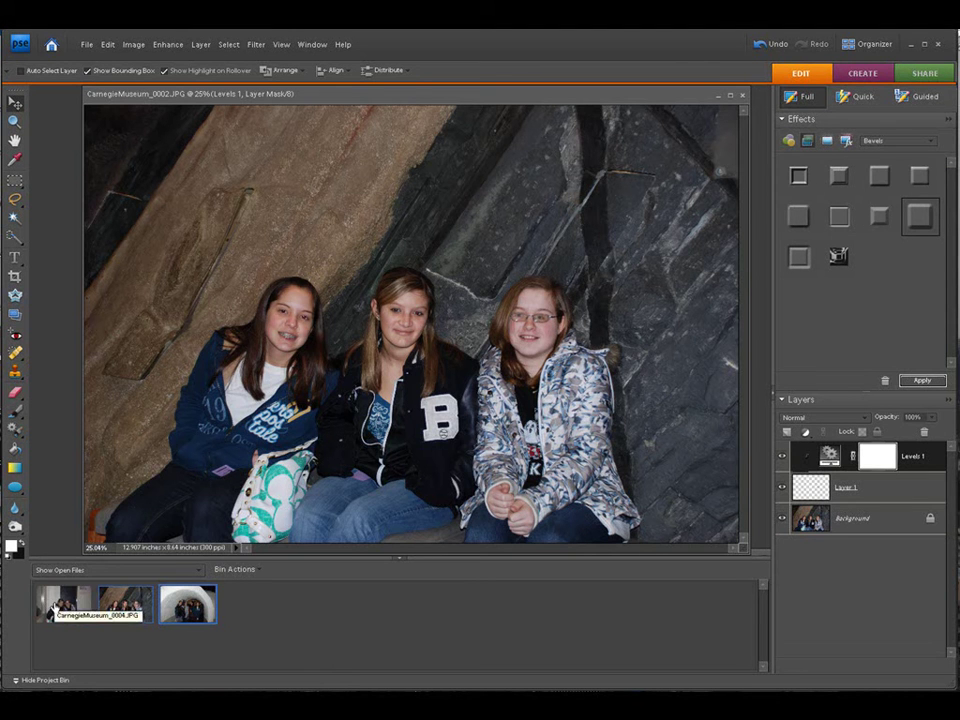
- Restore the CarnegieMuseum_0004.JPG and CarnegieMuseum_0082.JPG windows from the open files
right_click(52, 607)
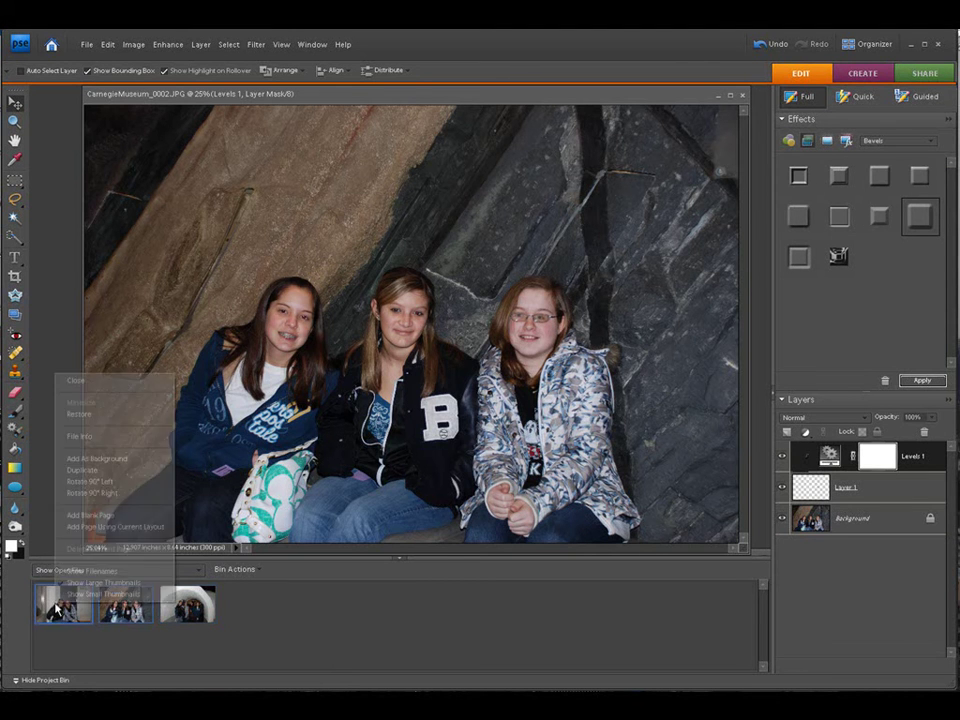
click(107, 415)
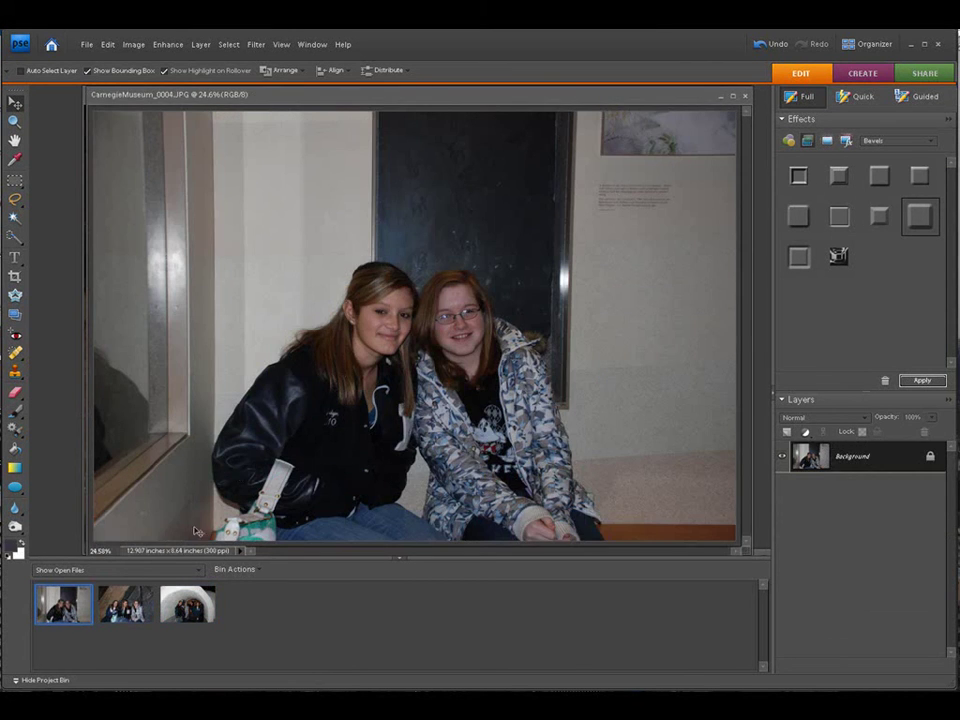
right_click(188, 605)
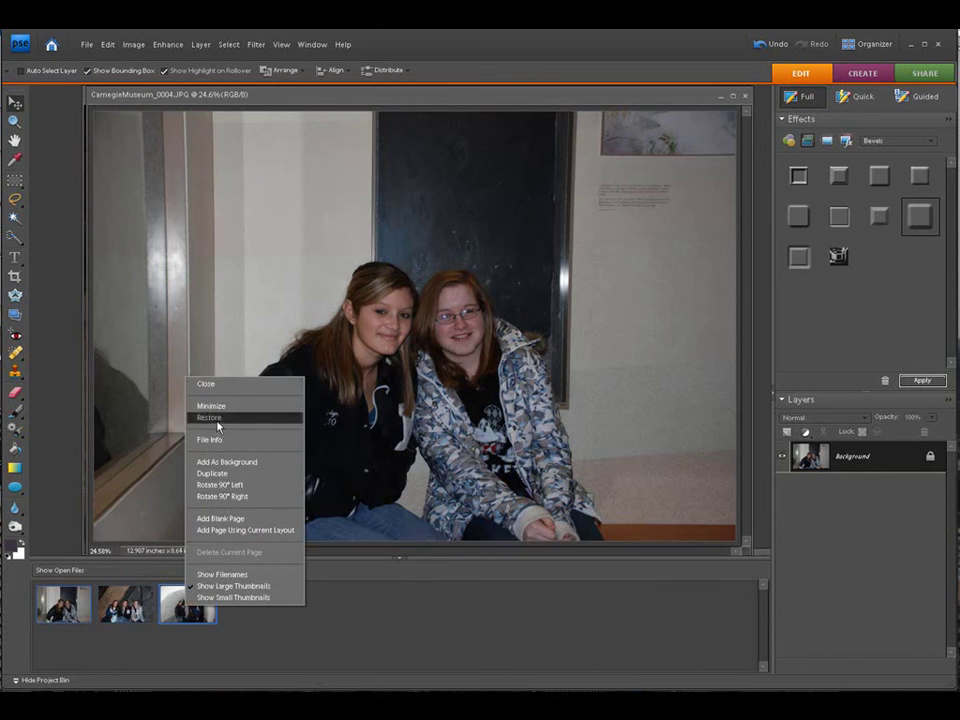
click(810, 510)
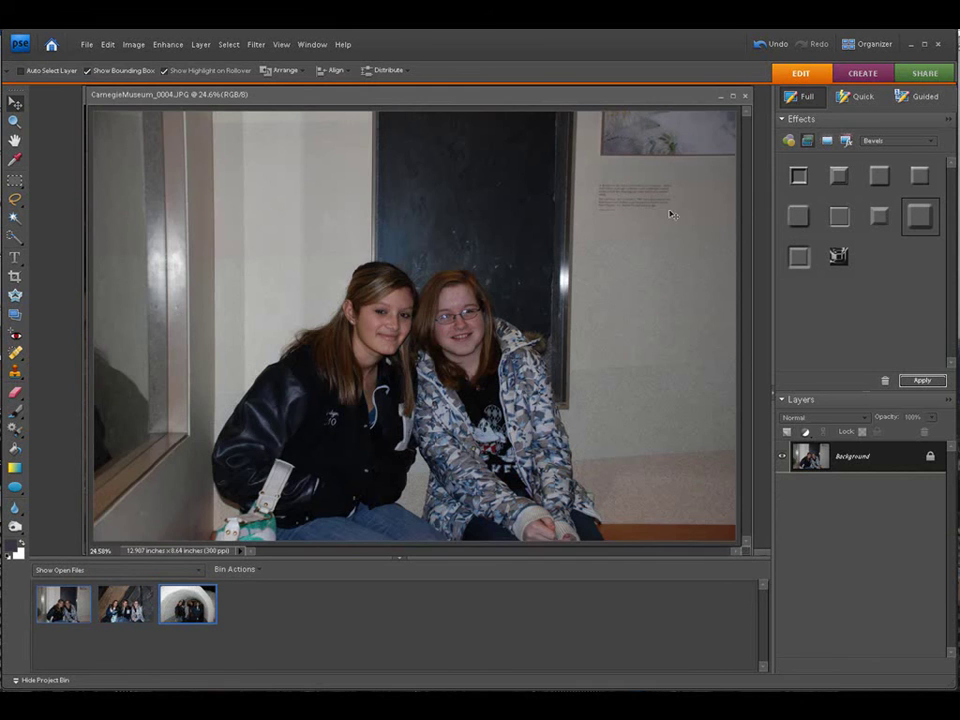
- Minimize CarnegieMuseum_0002.JPG and arrange the other two windows with CarnegieMuseum_0004.JPG in front and CarnegieMuseum_0082.JPG still reachable
drag(630, 96, 407, 266)
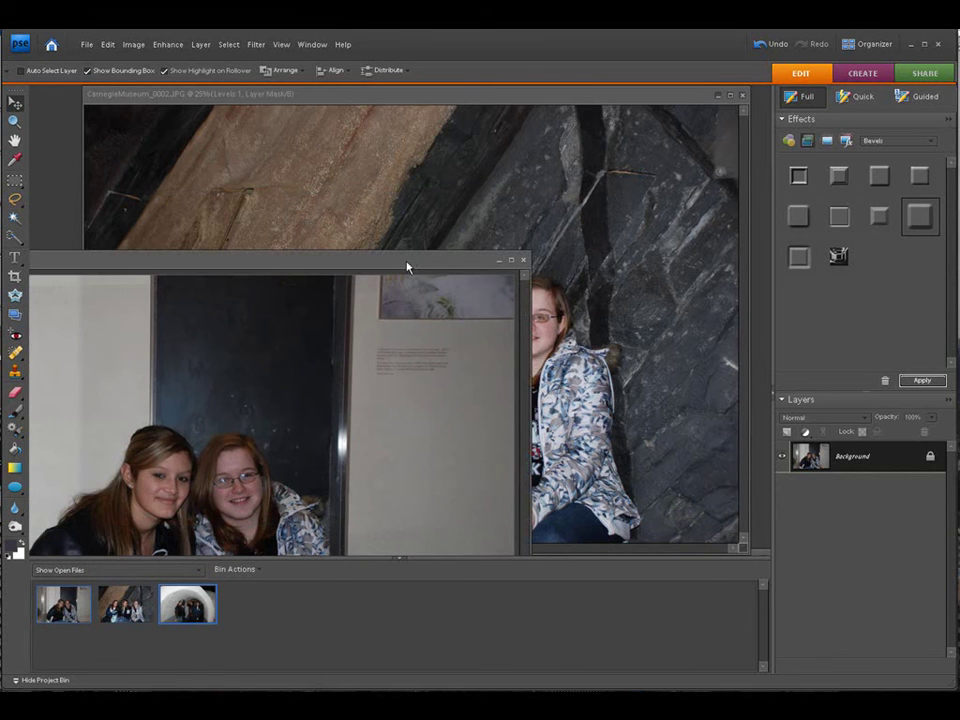
click(716, 96)
drag(343, 268, 361, 146)
drag(581, 553, 598, 506)
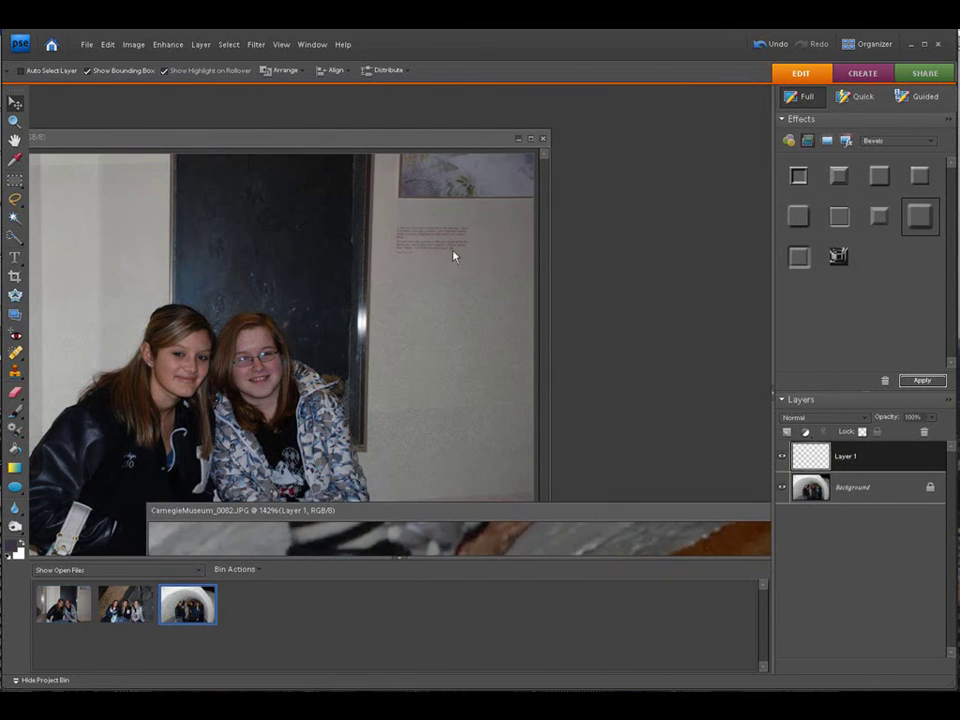
drag(417, 143, 601, 101)
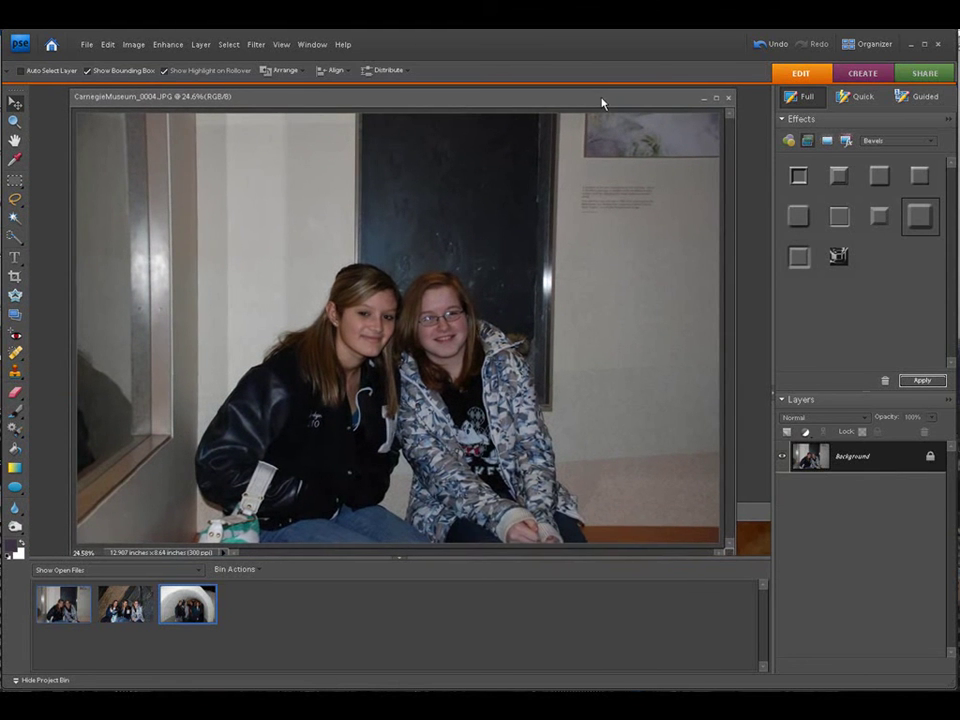
- Copy Layer 1 with the glare-free lenses from CarnegieMuseum_0082.JPG onto the face of the girl with glasses in CarnegieMuseum_0004.JPG
click(15, 121)
drag(394, 272, 581, 414)
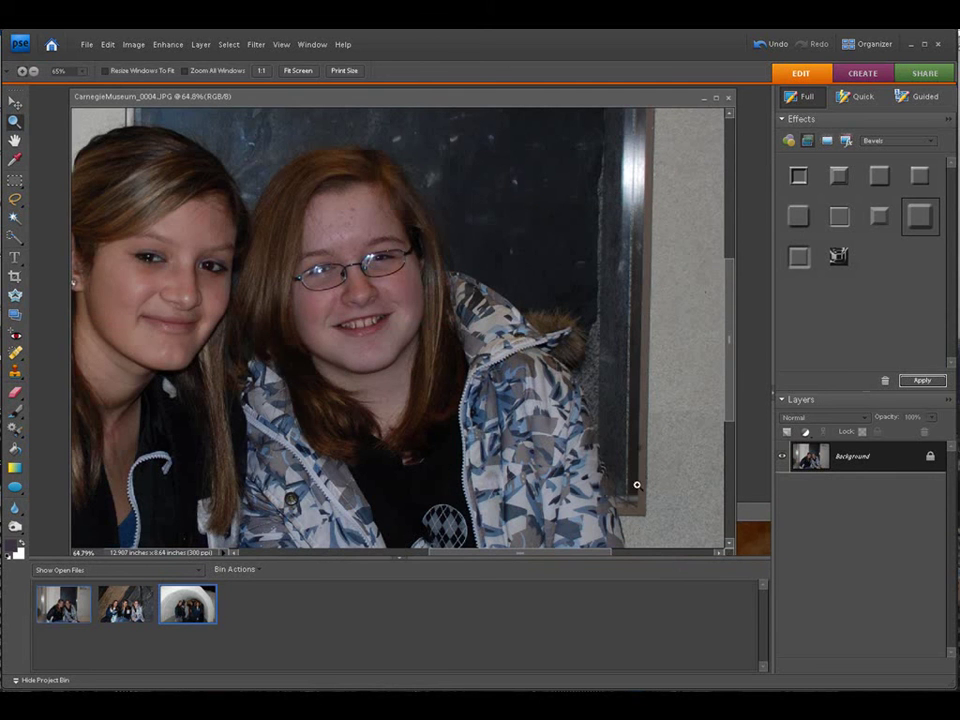
click(752, 528)
drag(808, 468, 337, 264)
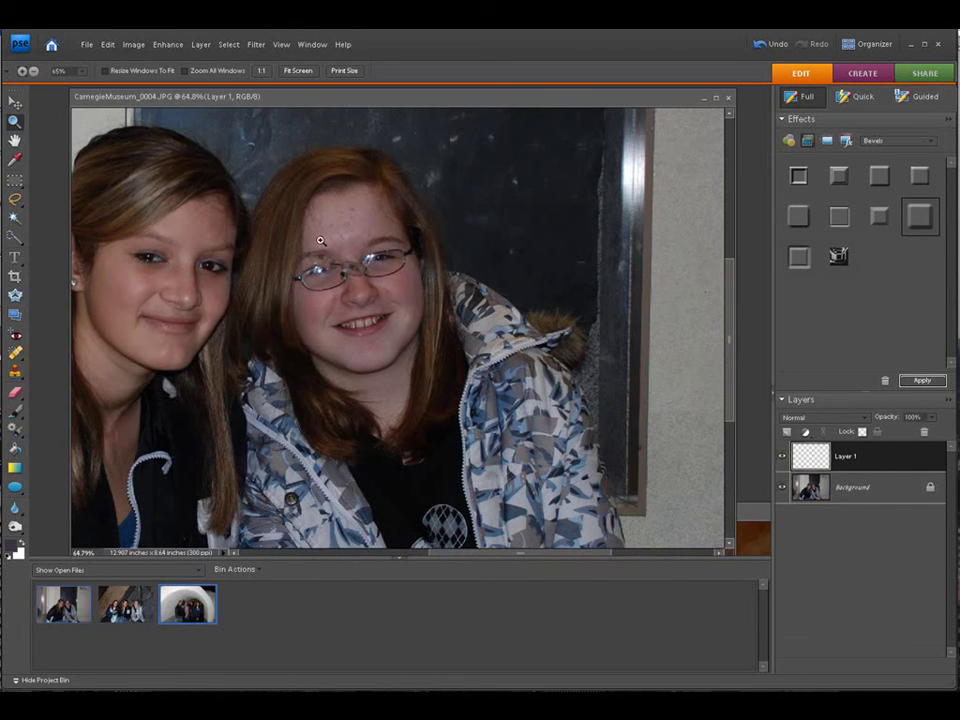
- Move the pasted lenses on Layer 1 over the girl's glasses and rotate them to -22.9°
drag(169, 178, 579, 390)
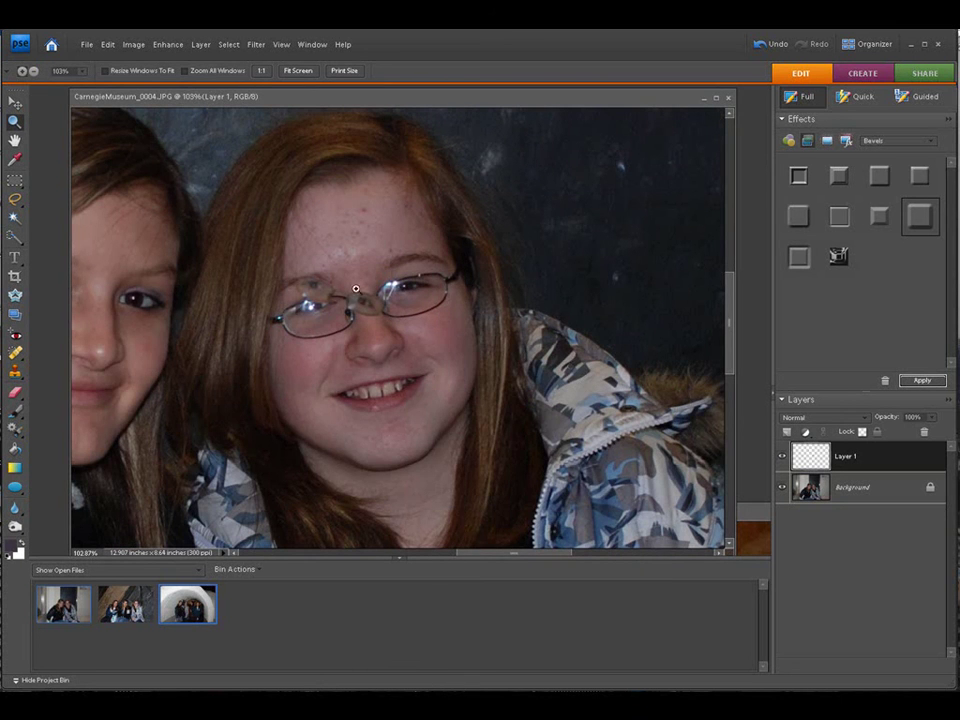
drag(478, 355, 478, 355)
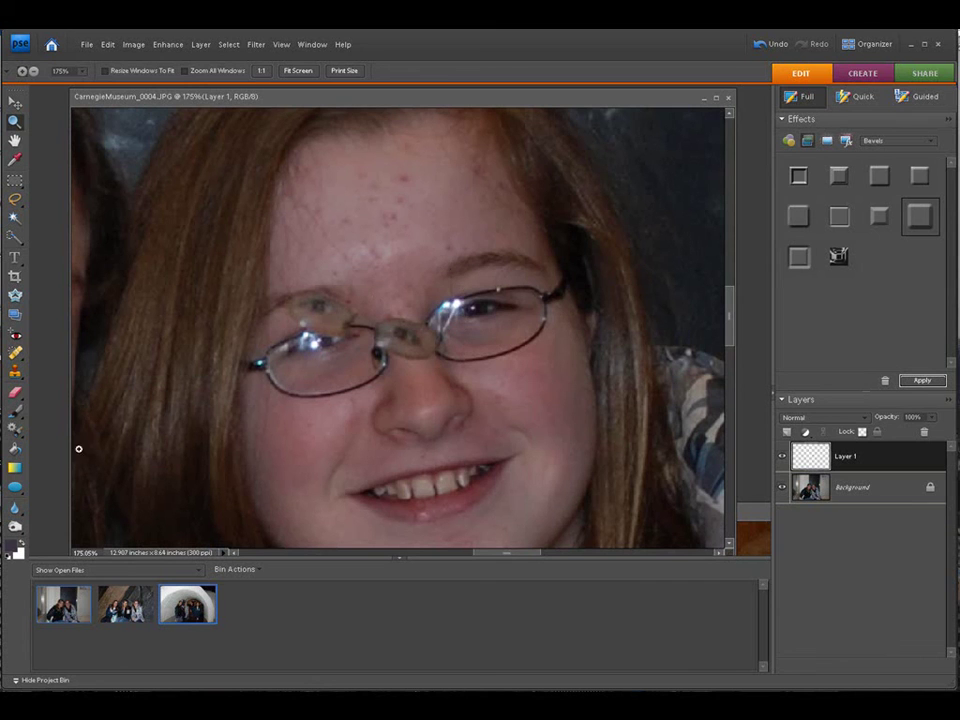
click(17, 393)
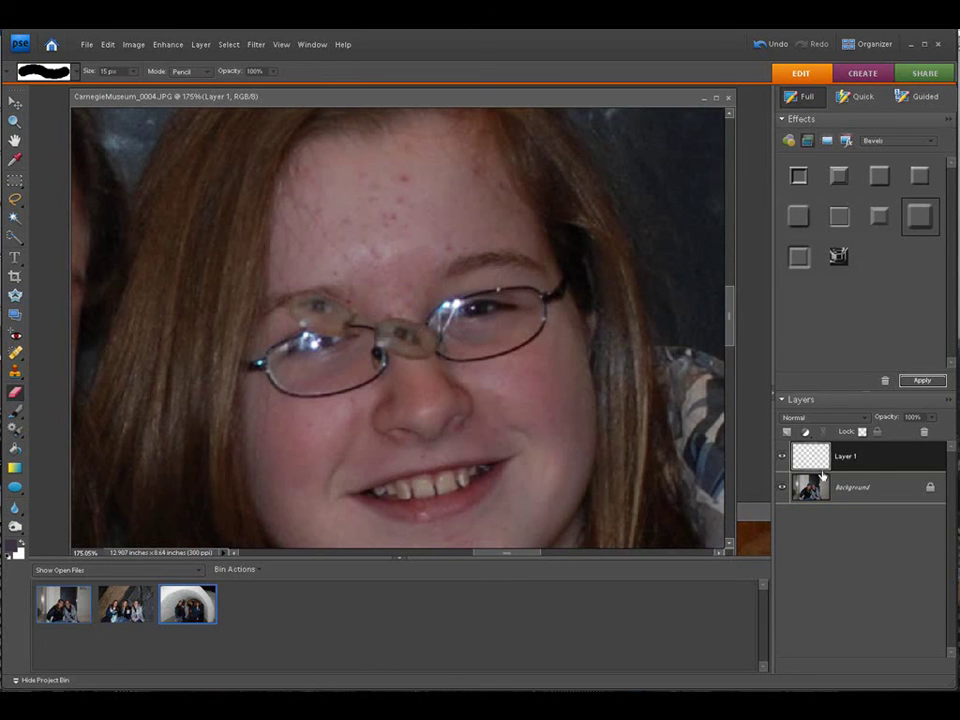
click(15, 102)
drag(352, 328, 397, 348)
drag(410, 392, 428, 382)
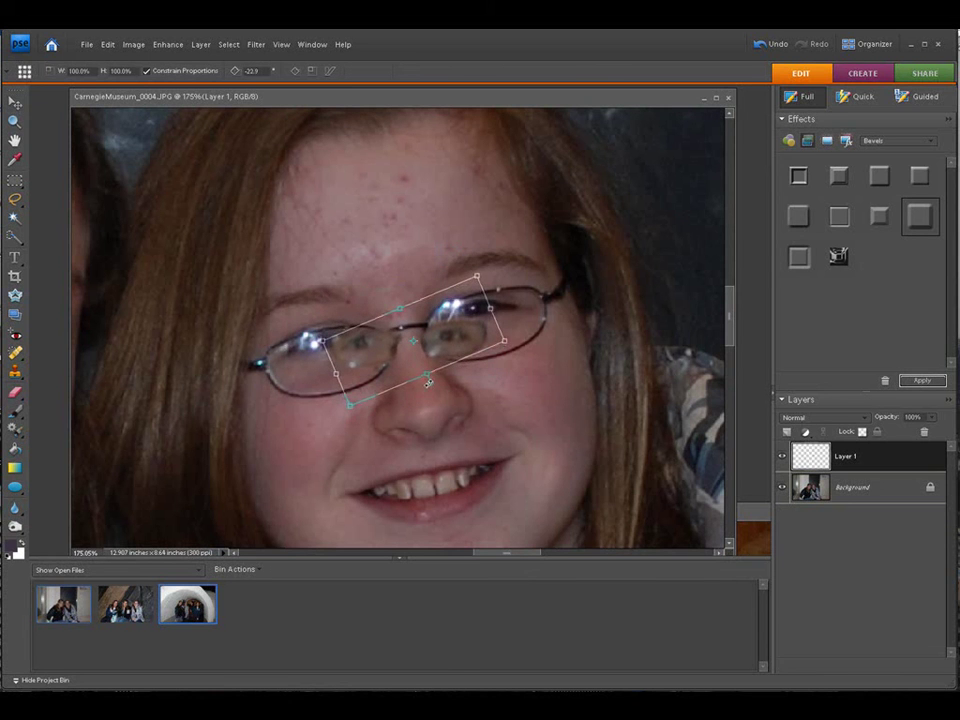
- Enlarge the lenses proportionally to 162.6%, align them with the frames, and set their rotation to -29.4°
drag(505, 342, 610, 346)
drag(536, 340, 470, 343)
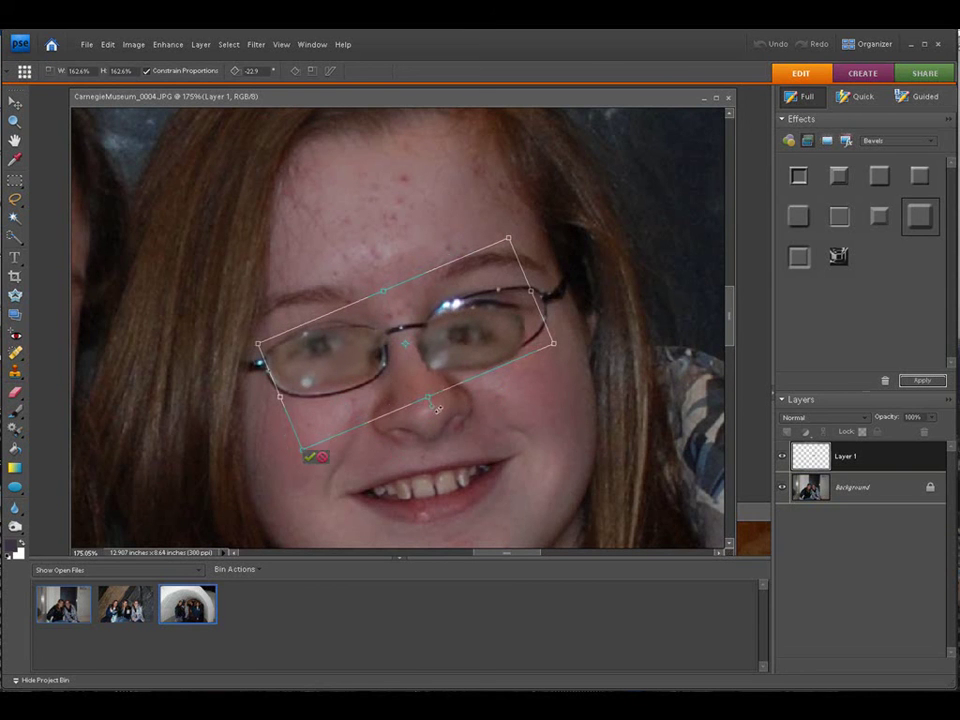
drag(433, 404, 442, 402)
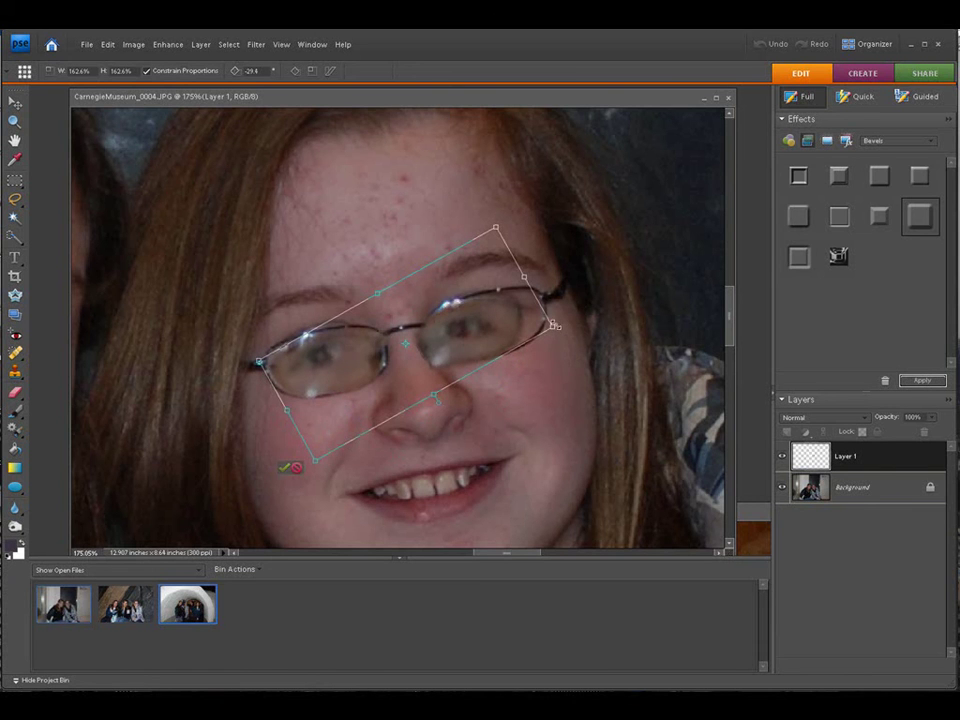
- Stretch the lenses without constrained proportions to 177.6% width and 169.2% height, nudge them into the frames, and commit the transformation
drag(556, 326, 576, 320)
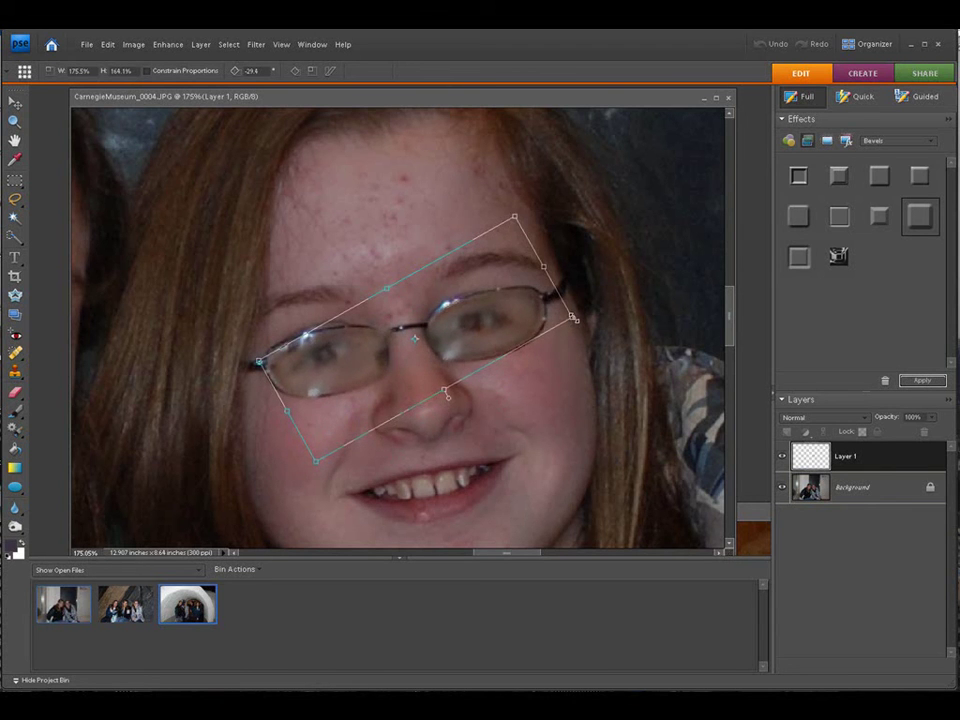
mouse_move(448, 331)
mouse_down()
mouse_move(438, 328)
mouse_move(448, 328)
mouse_up()
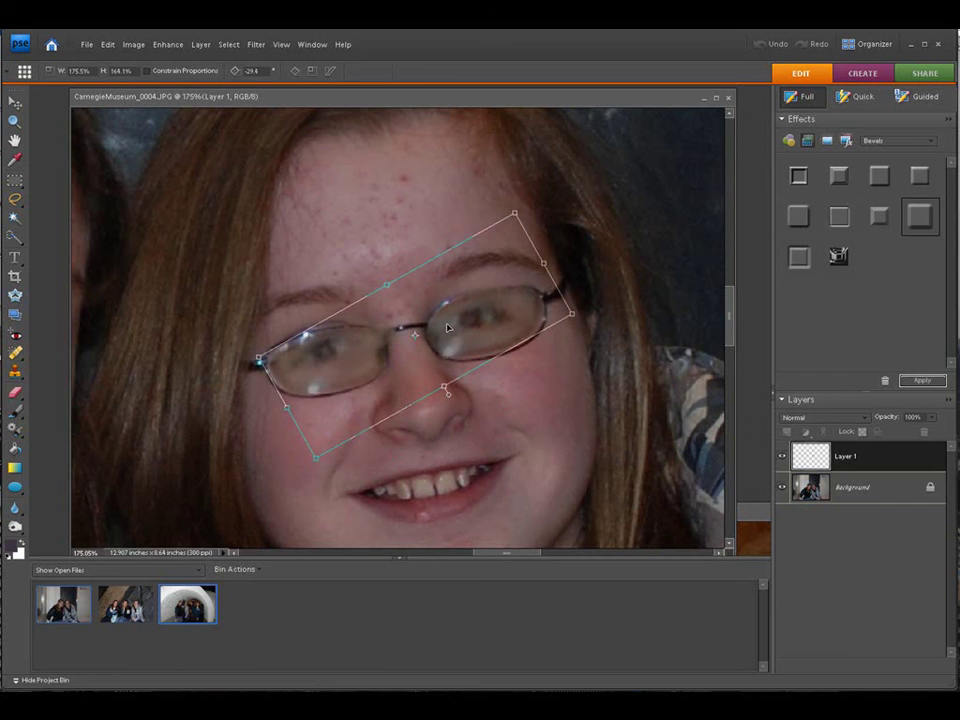
mouse_move(389, 284)
mouse_down()
mouse_move(381, 274)
mouse_move(384, 289)
mouse_up()
drag(257, 356, 253, 355)
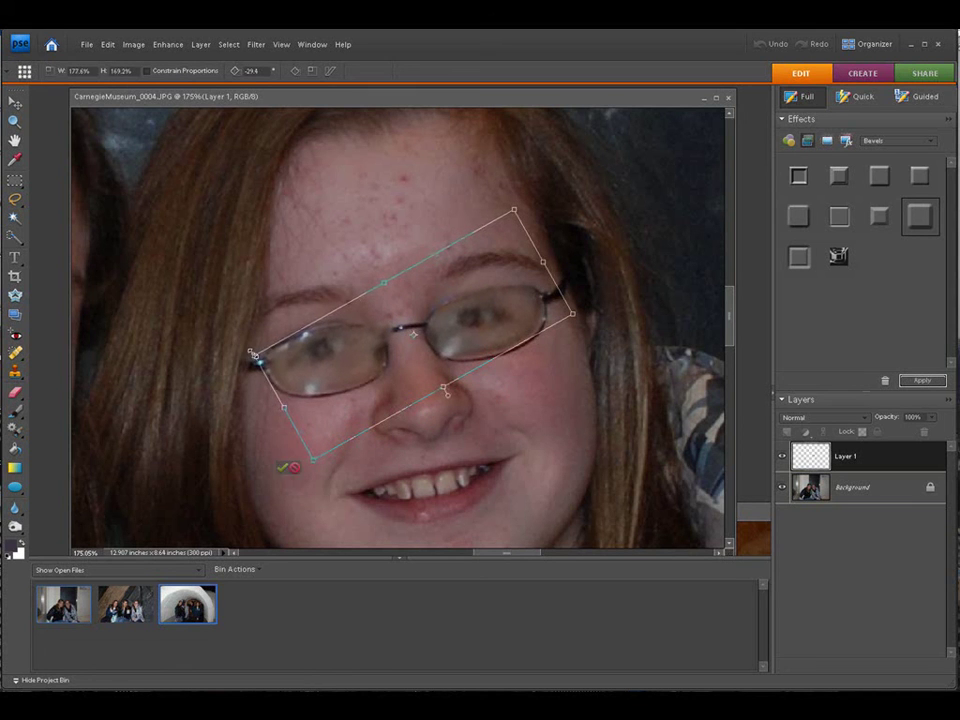
click(283, 469)
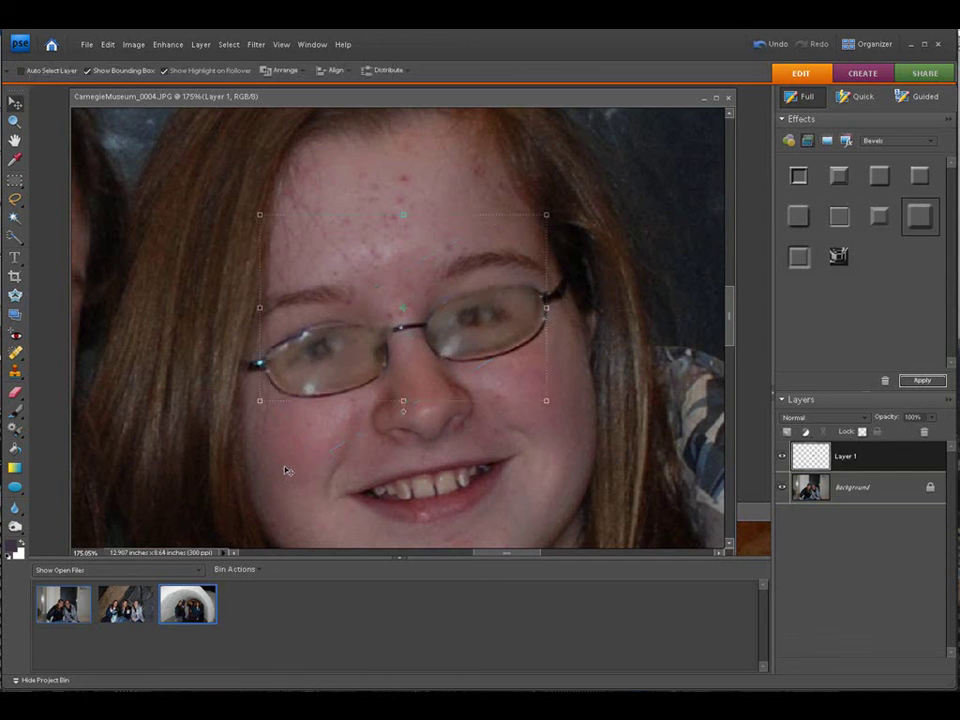
- Make the Background layer active and fit the whole CarnegieMuseum_0004.JPG photo on screen to check the glasses
click(856, 488)
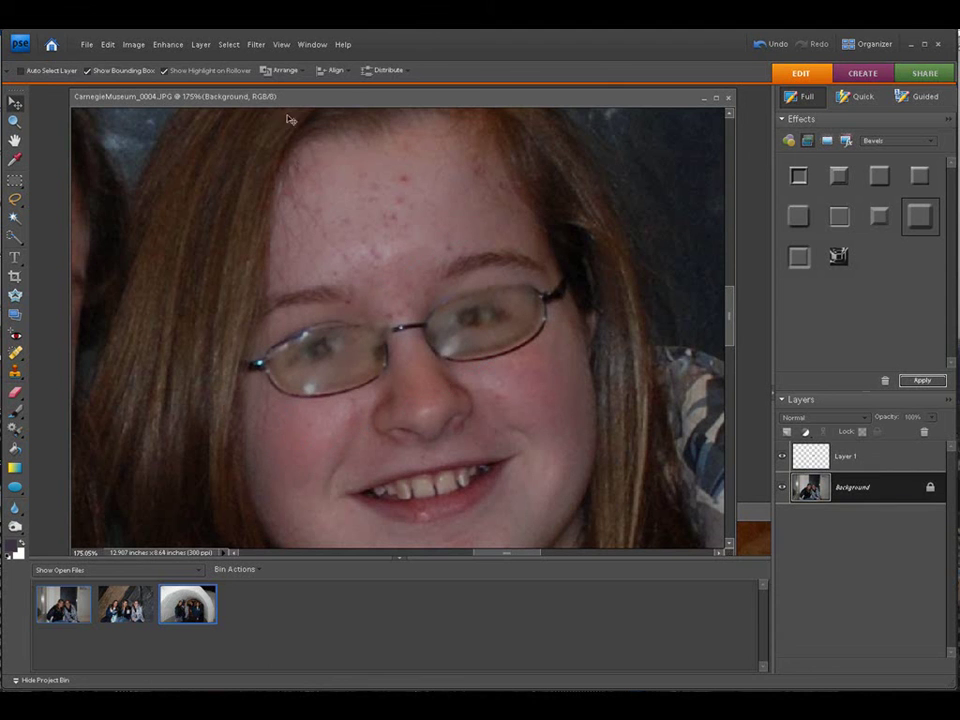
click(281, 44)
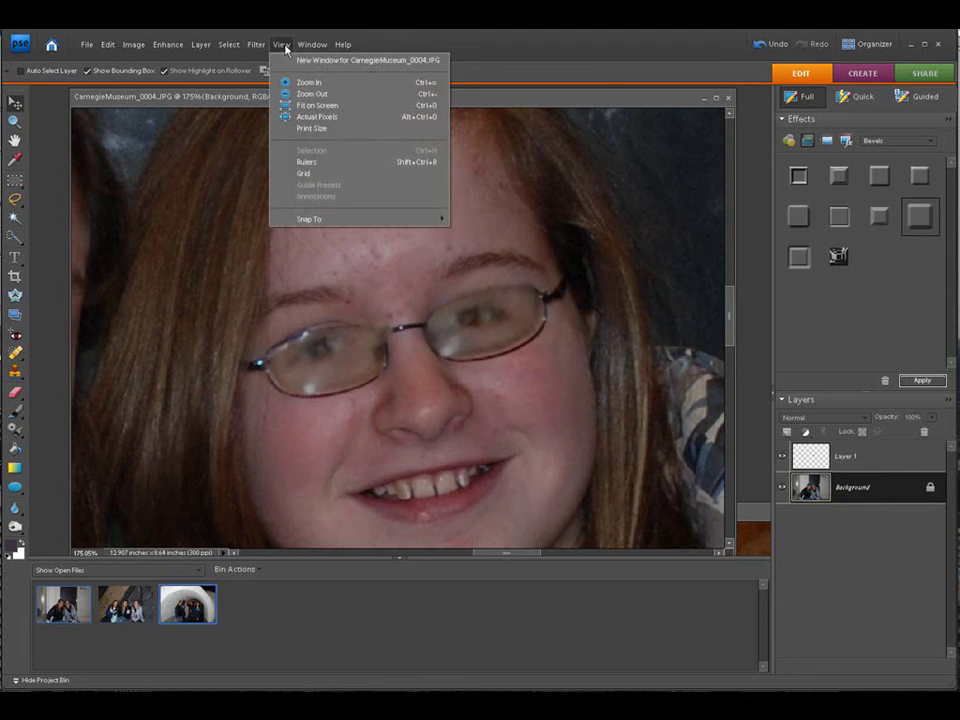
click(289, 105)
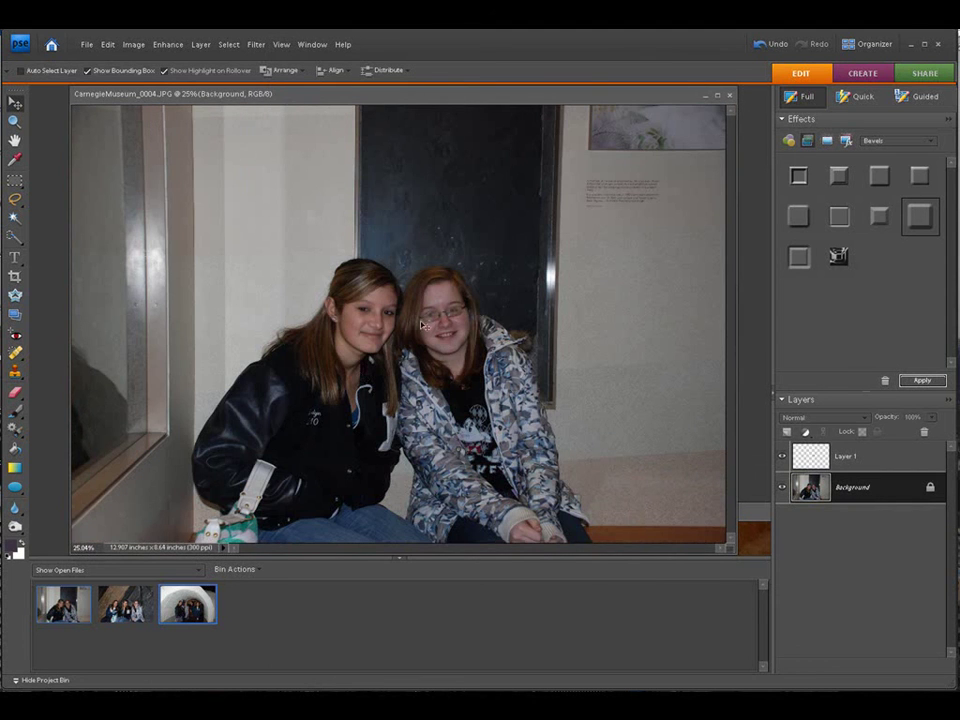
- Add a Levels adjustment layer above the lenses on Layer 1 with default settings and group it with Layer 1
click(840, 456)
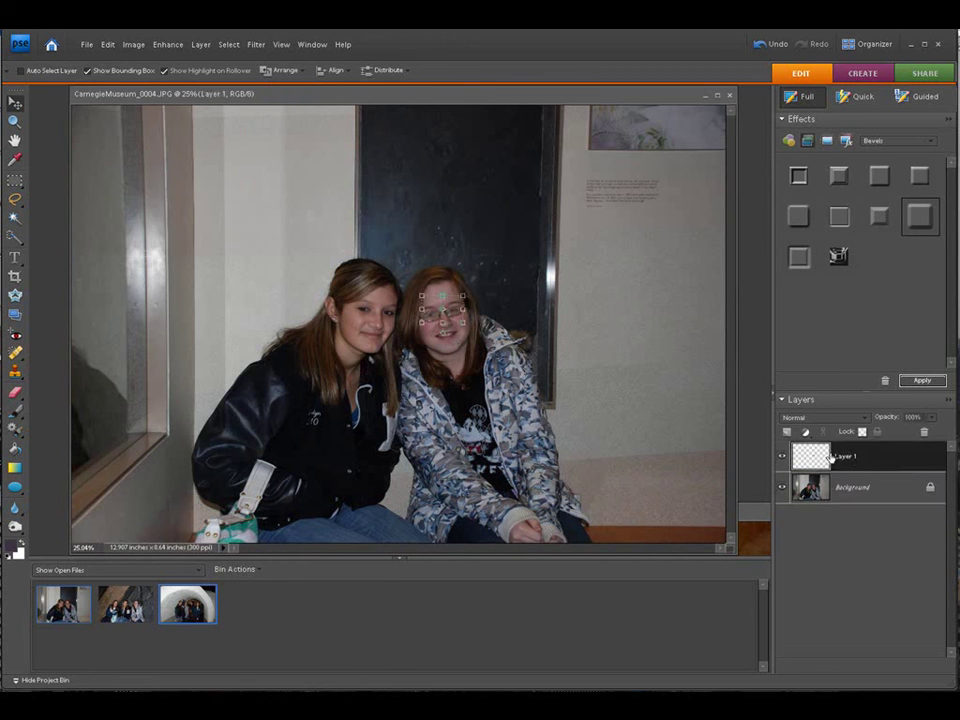
click(805, 431)
click(818, 493)
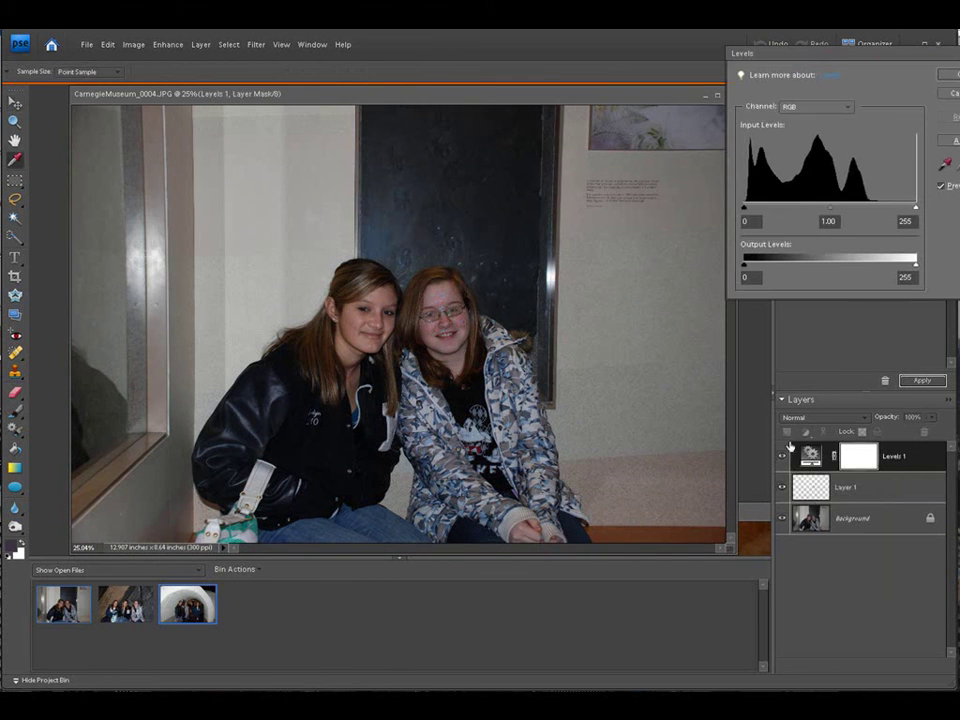
click(922, 163)
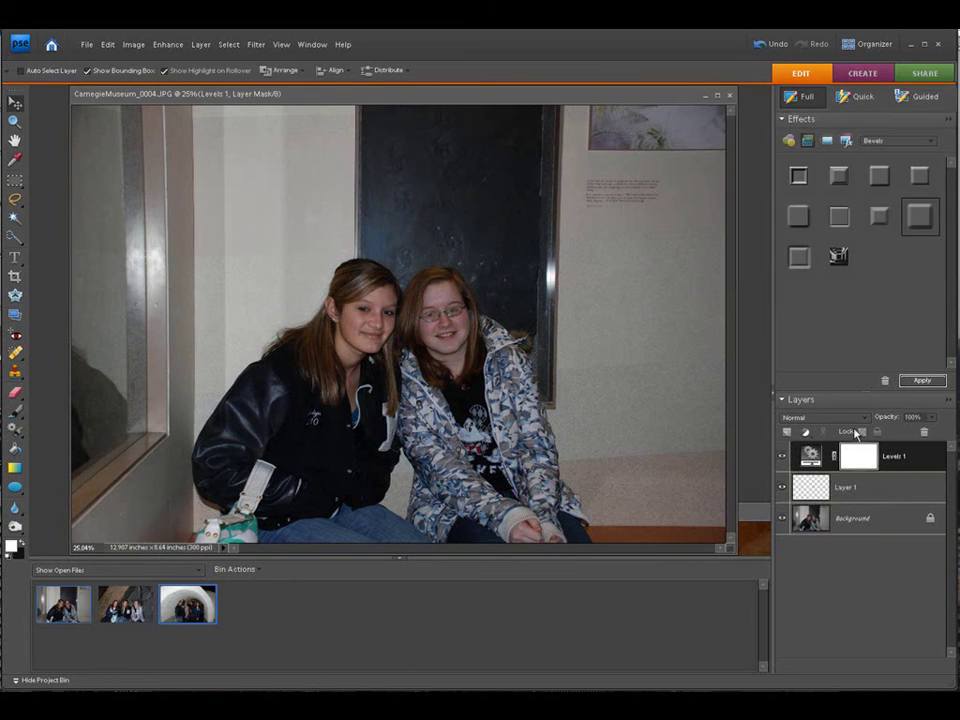
key(ctrl+g)
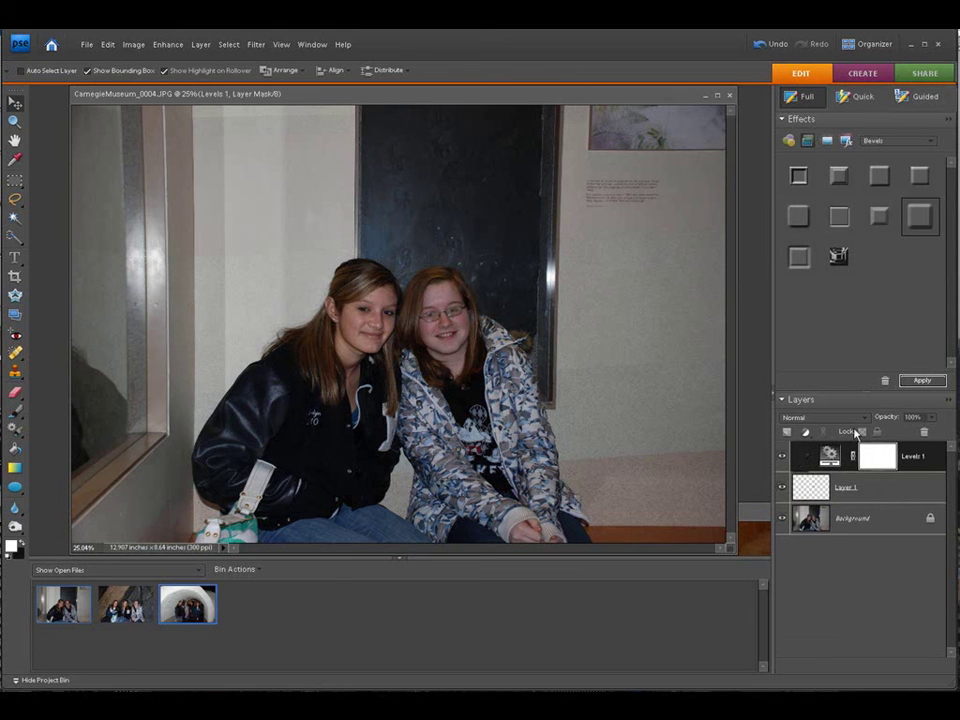
- Brighten the lenses through the Levels 1 adjustment by lowering the white input level and slightly fine-tuning the midtones, and apply it
double_click(829, 456)
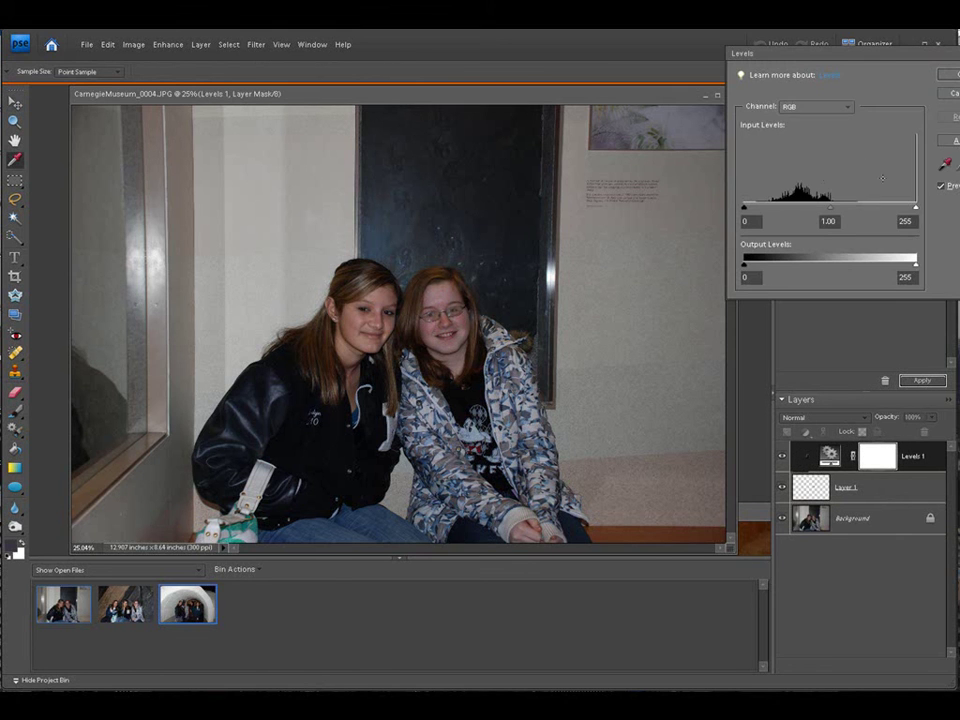
drag(915, 207, 894, 208)
drag(825, 210, 826, 212)
key(Return)
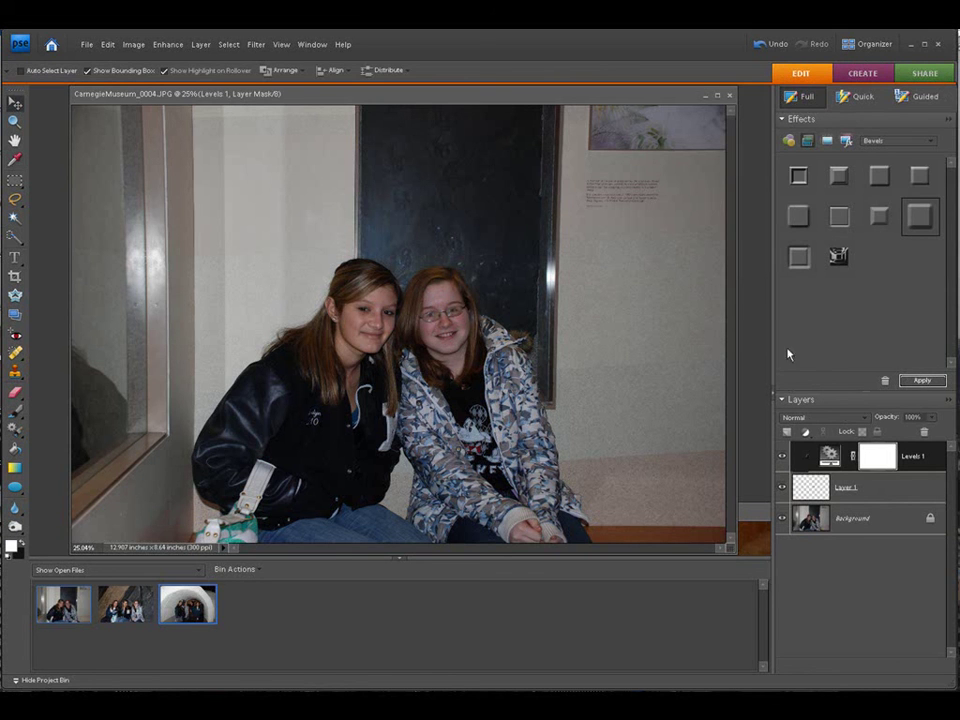